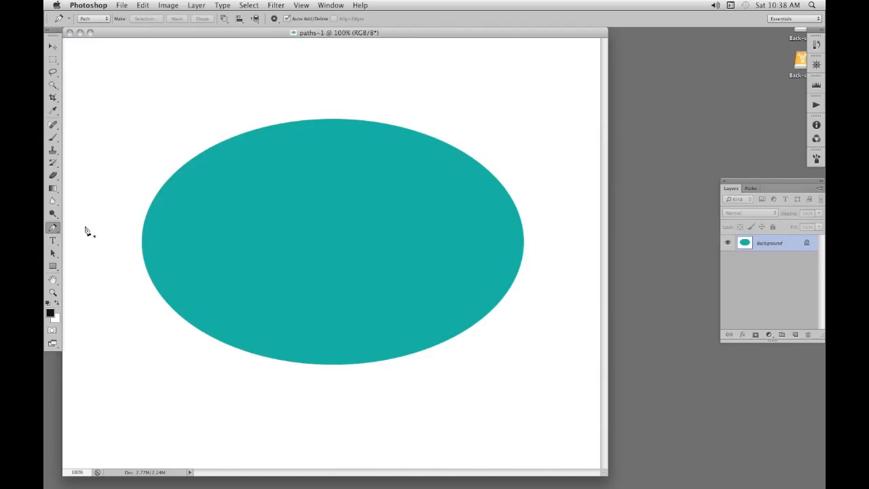
# - Start a Pen path on the ellipse's upper-left edge and turn on the Rubber Band preview
pyautogui.click(241, 135)
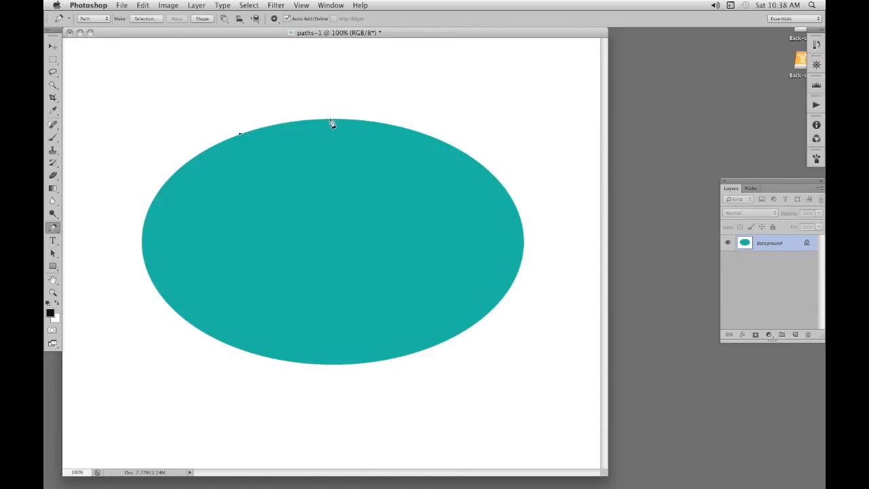
pyautogui.moveTo(330, 120); pyautogui.dragTo(360, 120)
pyautogui.click(331, 121)
pyautogui.click(276, 20)
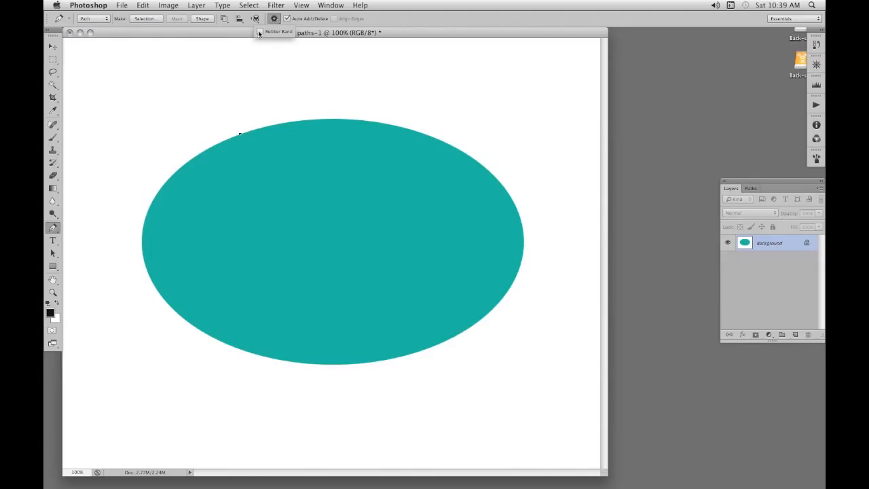
pyautogui.click(259, 33)
pyautogui.click(331, 119)
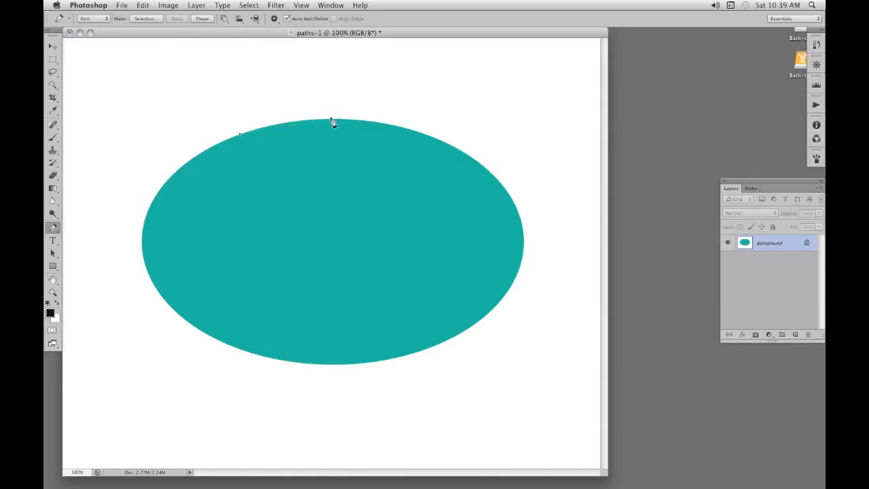
# - Add curved anchor points along the ellipse's top, upper-right, right and lower-right edge
pyautogui.moveTo(331, 120); pyautogui.dragTo(380, 122)
pyautogui.moveTo(468, 156); pyautogui.dragTo(511, 181)
pyautogui.moveTo(523, 250); pyautogui.dragTo(520, 279)
pyautogui.moveTo(456, 336); pyautogui.dragTo(413, 361)
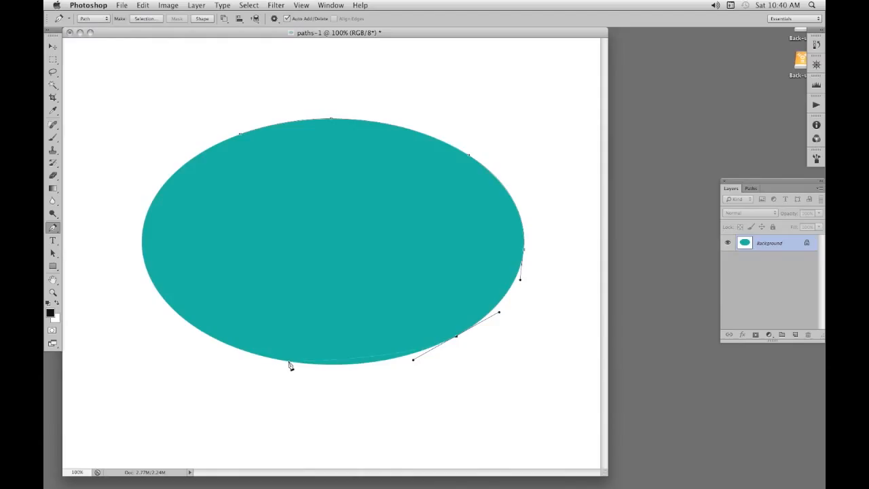
# - Continue the curved path along the ellipse's bottom and left side and close it at the starting point
pyautogui.moveTo(289, 362); pyautogui.dragTo(219, 355)
pyautogui.click(164, 301)
pyautogui.moveTo(157, 288); pyautogui.dragTo(155, 286)
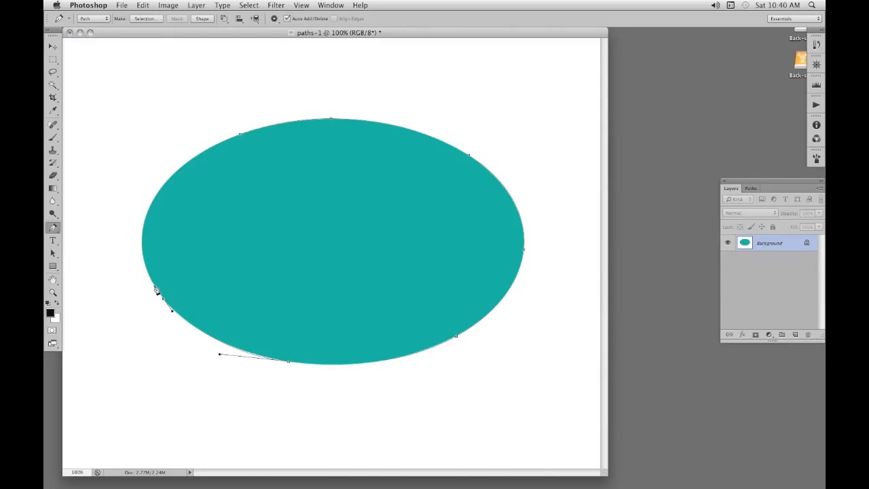
pyautogui.click(158, 192)
pyautogui.moveTo(181, 165); pyautogui.dragTo(192, 143)
pyautogui.click(240, 134)
# - At 200% zoom, reshape the path's upper-left segment with the Direct Selection tool to follow the ellipse's edge
pyautogui.press('super+equal')
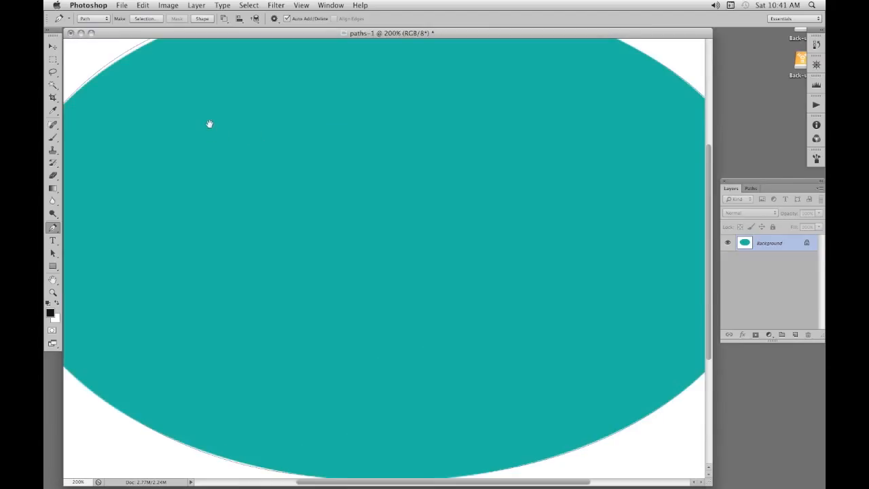
pyautogui.moveTo(210, 124); pyautogui.dragTo(292, 188)
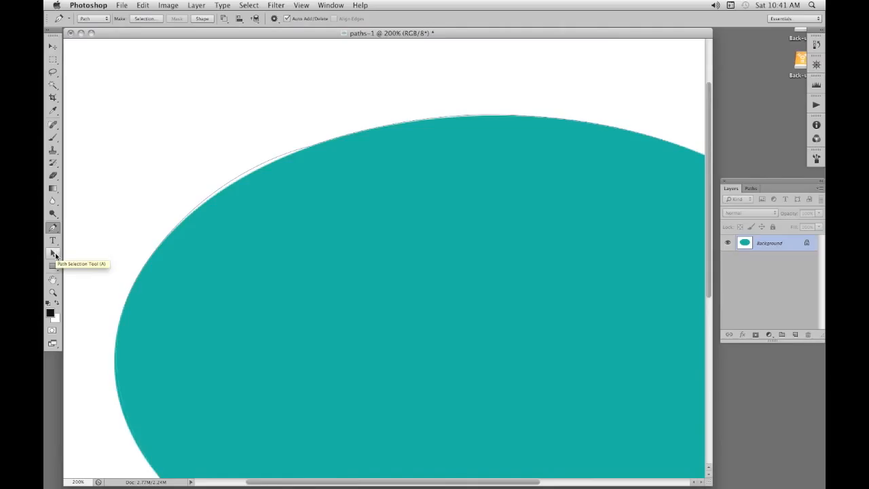
pyautogui.click(54, 253)
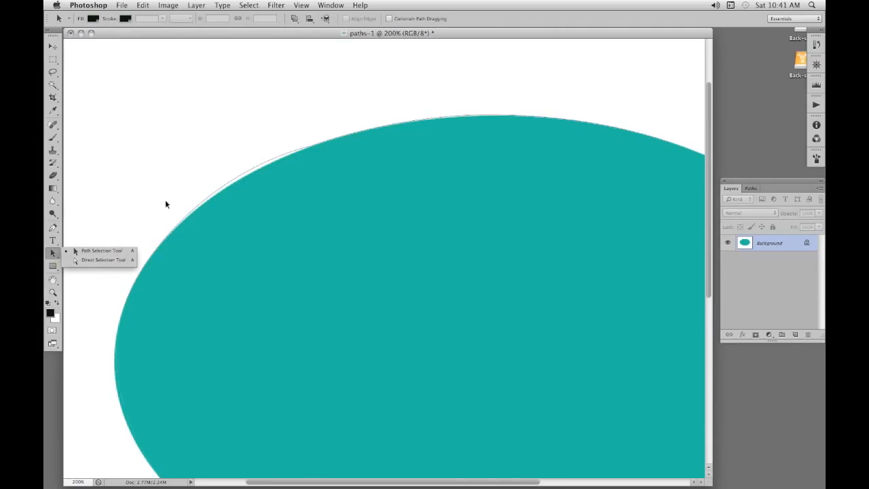
pyautogui.click(313, 147)
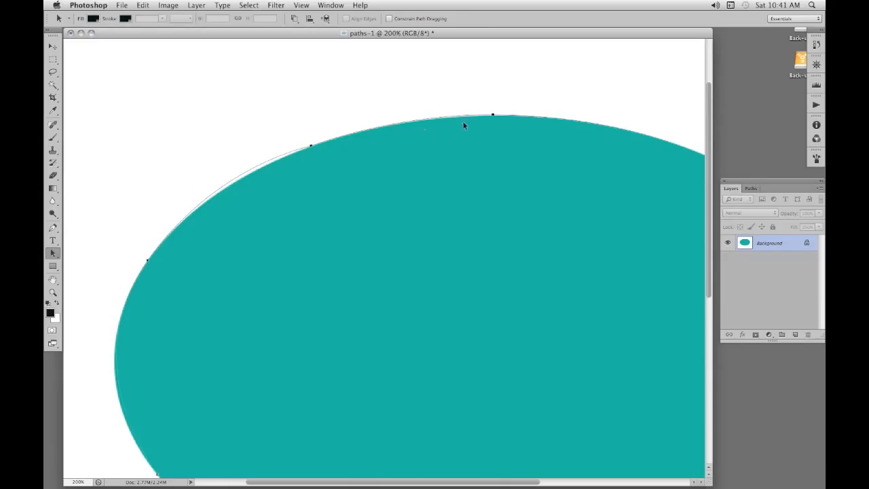
pyautogui.click(53, 255)
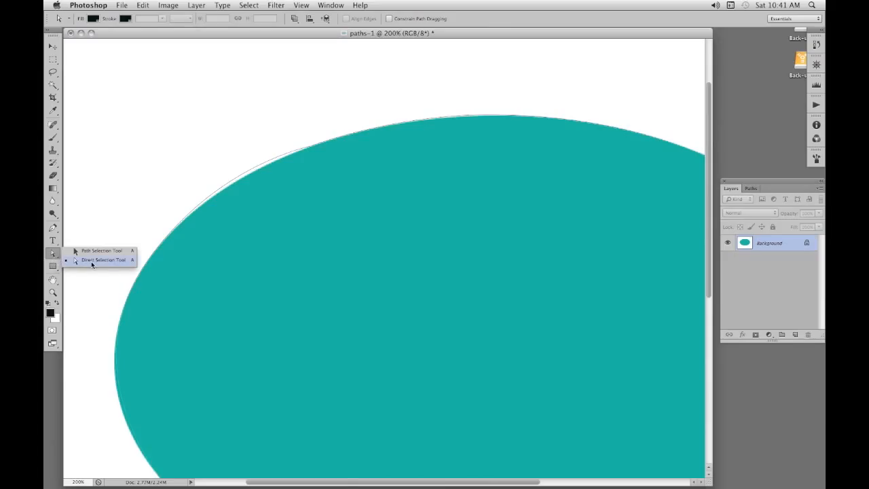
pyautogui.click(91, 260)
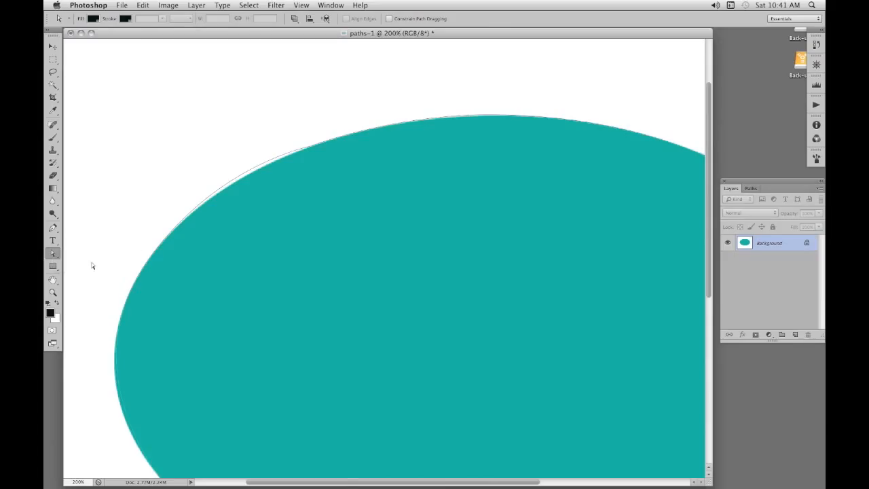
pyautogui.click(324, 145)
pyautogui.click(310, 145)
pyautogui.moveTo(215, 165); pyautogui.dragTo(204, 178)
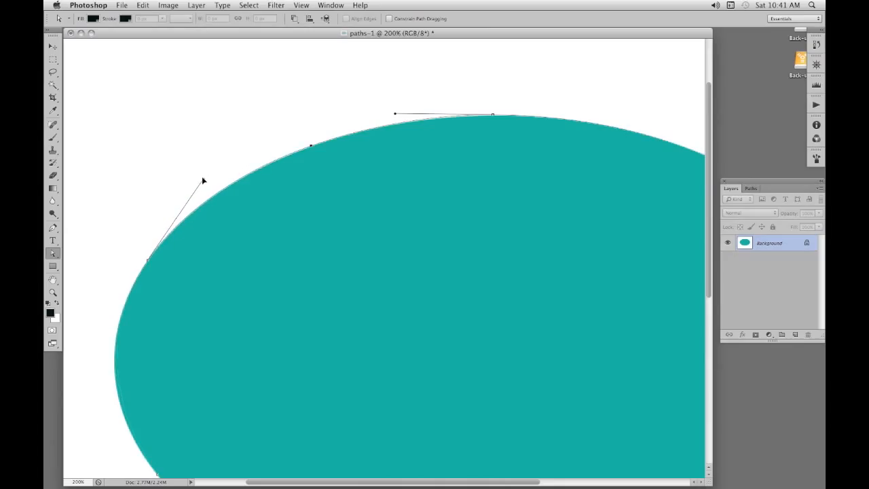
# - Nudge the path's top anchor onto the ellipse's edge and fine-tune its handle and those of the upper-right anchor
pyautogui.click(492, 116)
pyautogui.moveTo(493, 116); pyautogui.dragTo(493, 117)
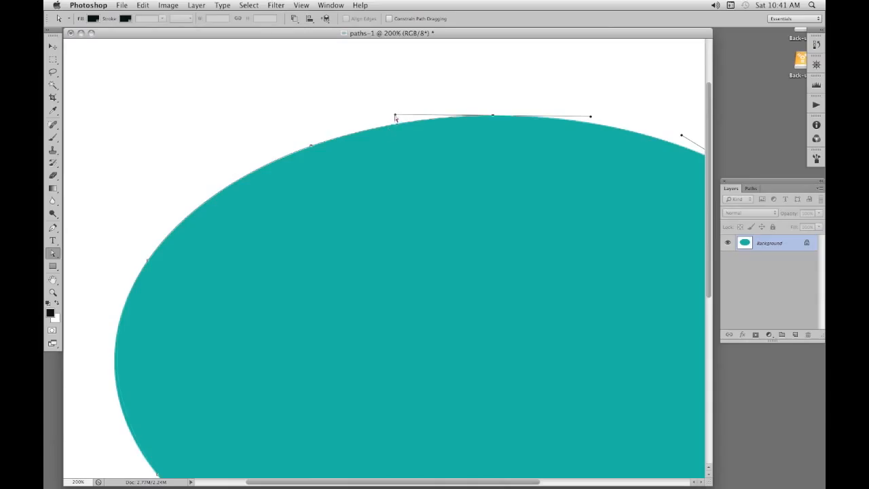
pyautogui.moveTo(395, 117); pyautogui.dragTo(392, 115)
pyautogui.hscroll(8, 512, 151)
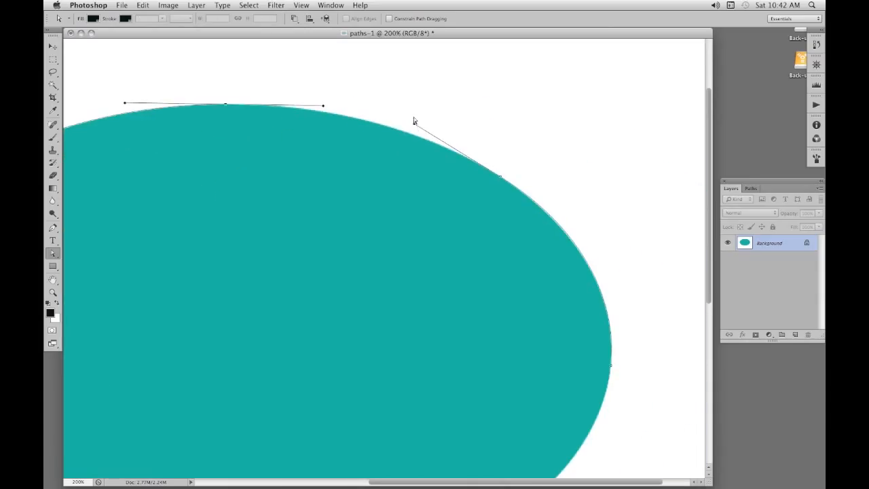
pyautogui.moveTo(415, 123); pyautogui.dragTo(412, 125)
pyautogui.click(499, 176)
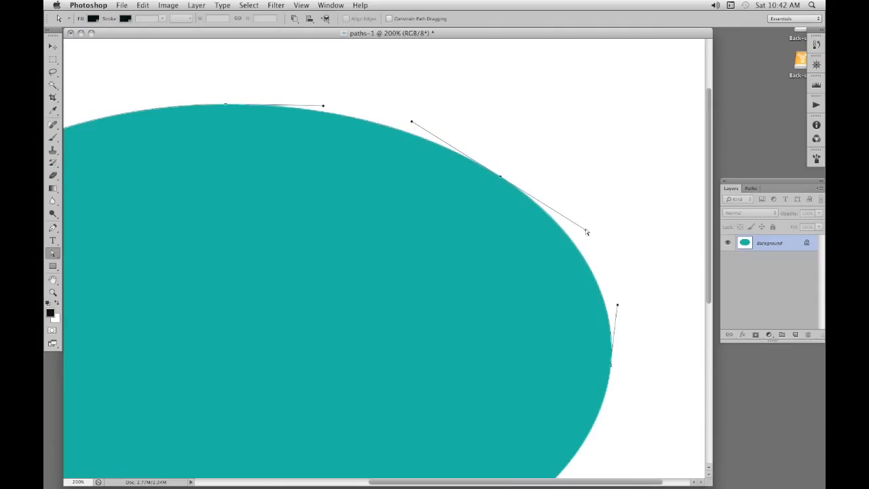
pyautogui.moveTo(585, 231); pyautogui.dragTo(585, 233)
# - Adjust the handles of the segment between the bottom and lower-left anchors so the path follows the ellipse's edge
pyautogui.press('space')
pyautogui.moveTo(471, 347); pyautogui.dragTo(478, 116)
pyautogui.moveTo(439, 182); pyautogui.dragTo(453, 166)
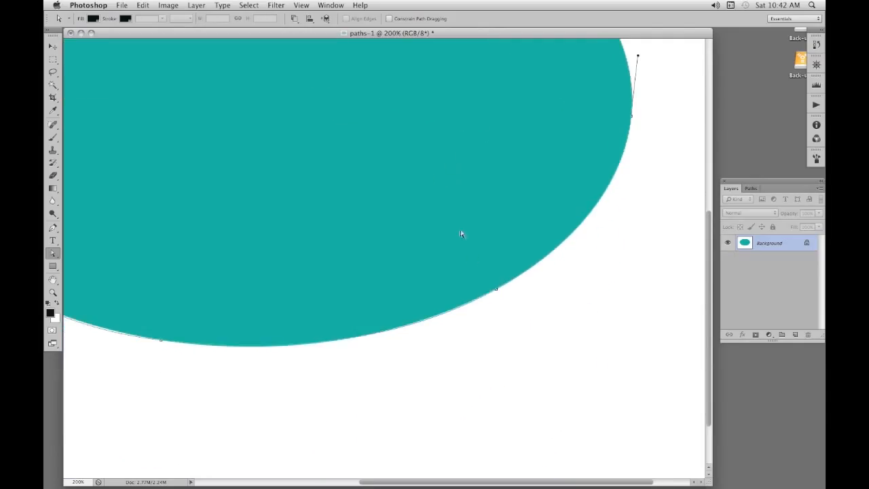
pyautogui.click(496, 291)
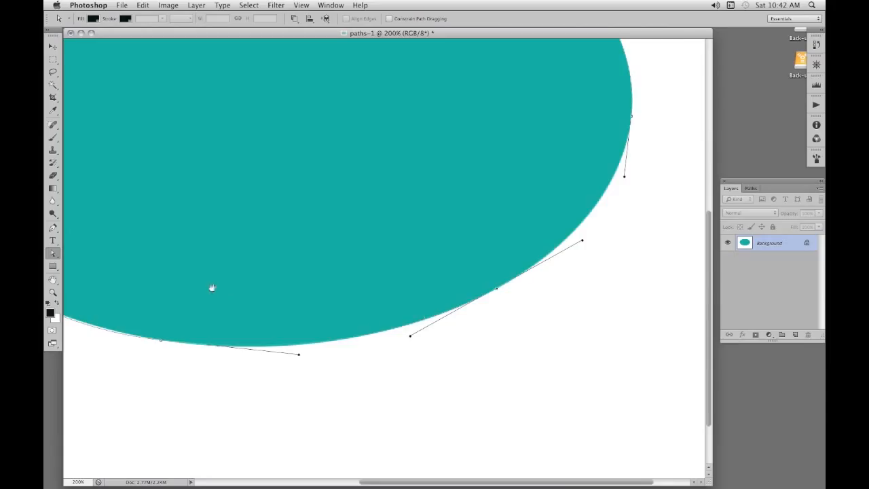
pyautogui.moveTo(212, 288); pyautogui.dragTo(378, 283)
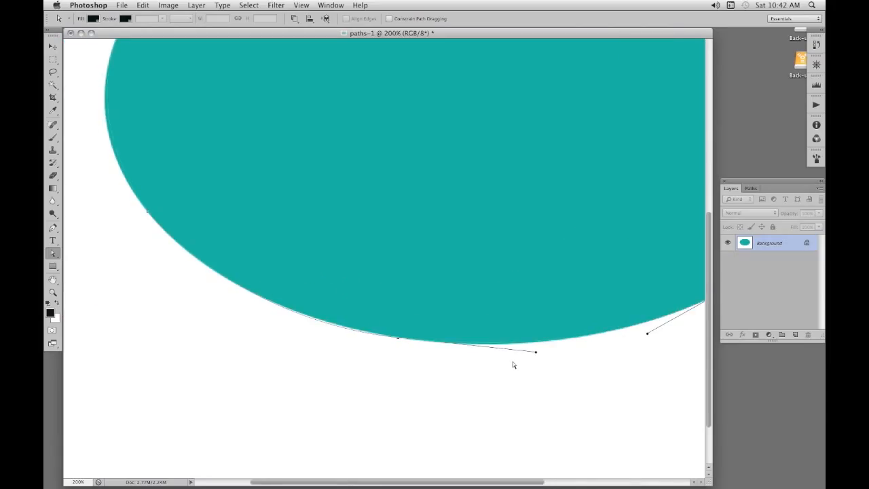
pyautogui.click(398, 338)
pyautogui.moveTo(260, 324); pyautogui.dragTo(262, 320)
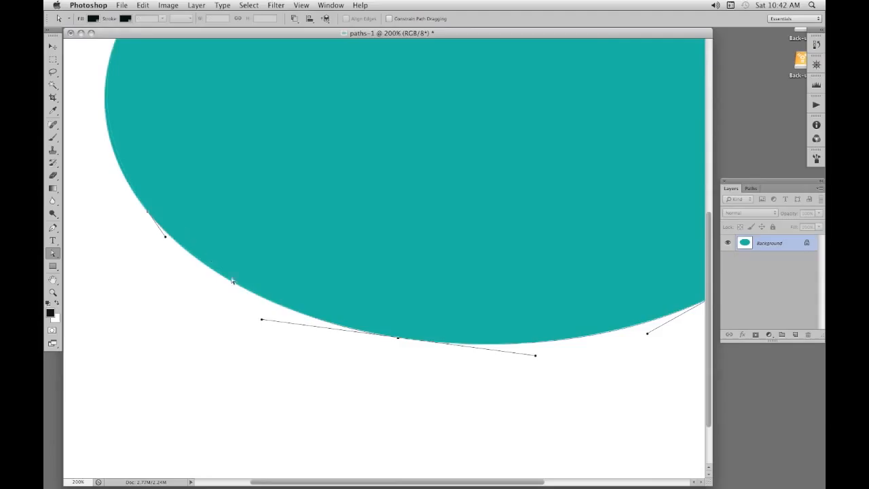
pyautogui.moveTo(165, 237); pyautogui.dragTo(177, 254)
pyautogui.moveTo(262, 319); pyautogui.dragTo(262, 315)
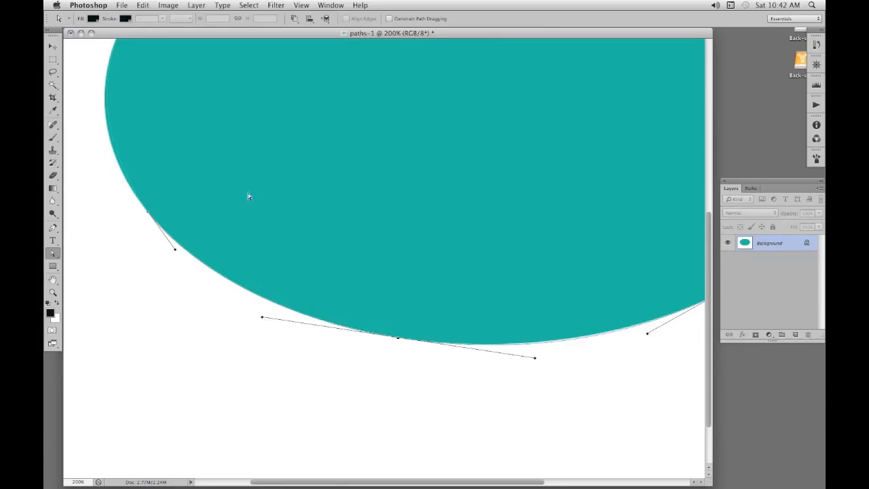
# - Refine the handles on both sides of the lower-left anchor and check the path's fit around the upper-left anchors
pyautogui.moveTo(249, 194); pyautogui.dragTo(374, 319)
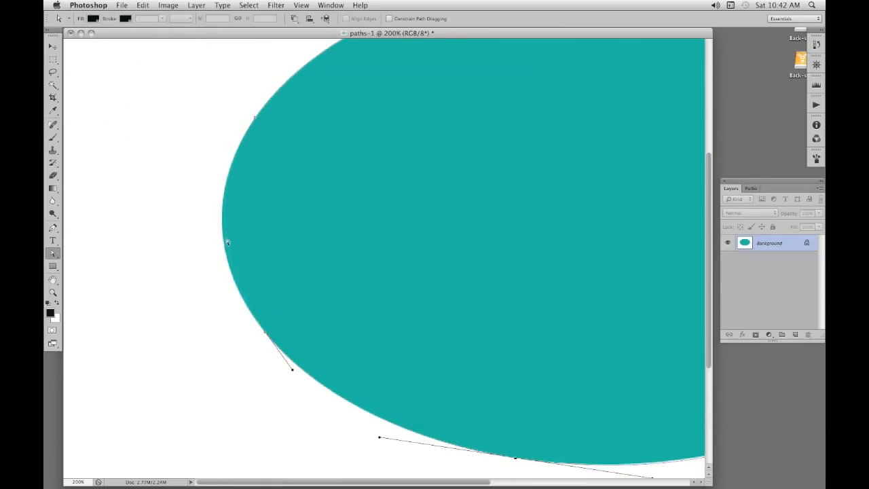
pyautogui.click(264, 330)
pyautogui.moveTo(246, 307)
pyautogui.mouseDown()
pyautogui.moveTo(238, 299)
pyautogui.moveTo(239, 310)
pyautogui.mouseUp()
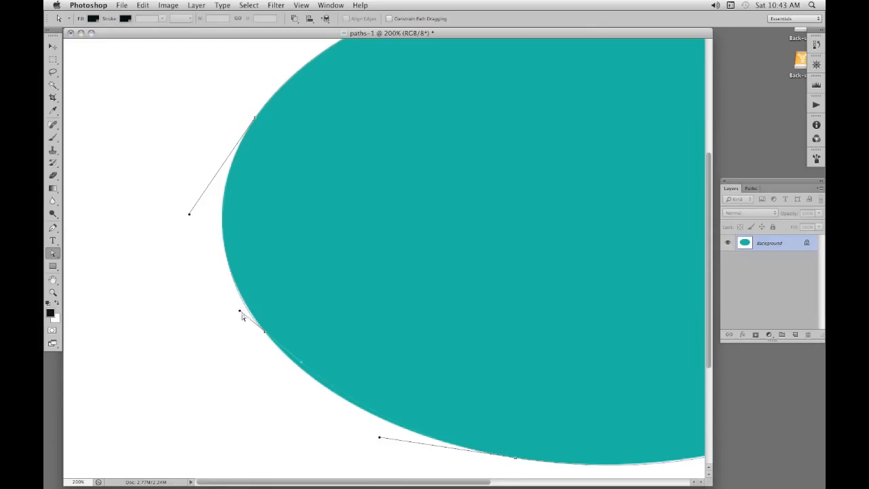
pyautogui.moveTo(301, 362); pyautogui.dragTo(296, 366)
pyautogui.moveTo(379, 438); pyautogui.dragTo(377, 442)
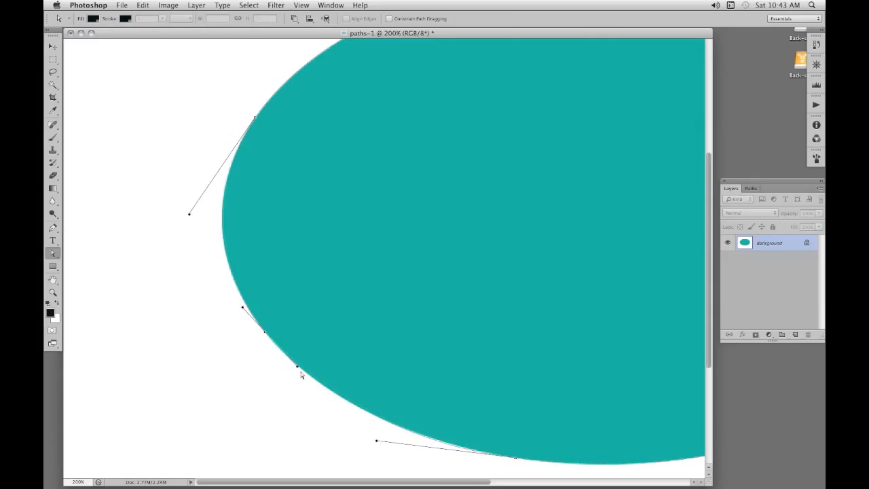
pyautogui.moveTo(297, 365); pyautogui.dragTo(295, 369)
pyautogui.moveTo(244, 306)
pyautogui.mouseDown()
pyautogui.moveTo(238, 312)
pyautogui.moveTo(237, 300)
pyautogui.mouseUp()
pyautogui.press('space')
pyautogui.moveTo(214, 246); pyautogui.dragTo(180, 379)
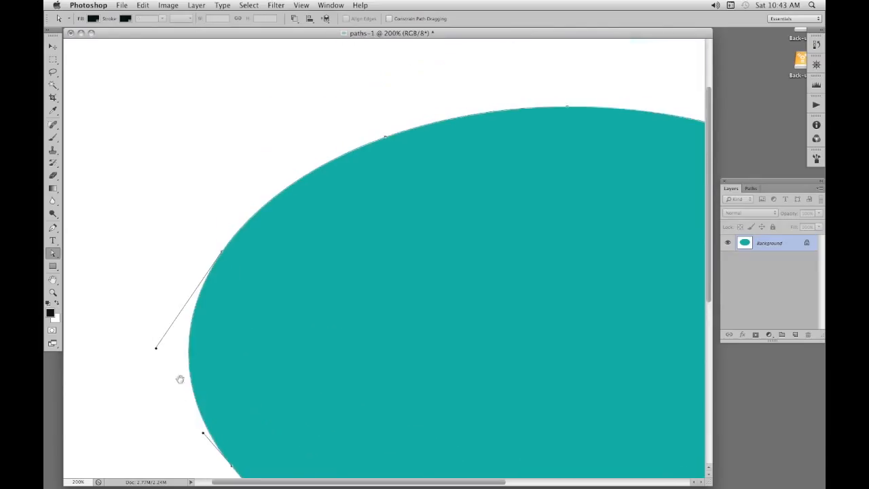
pyautogui.click(222, 251)
pyautogui.click(384, 138)
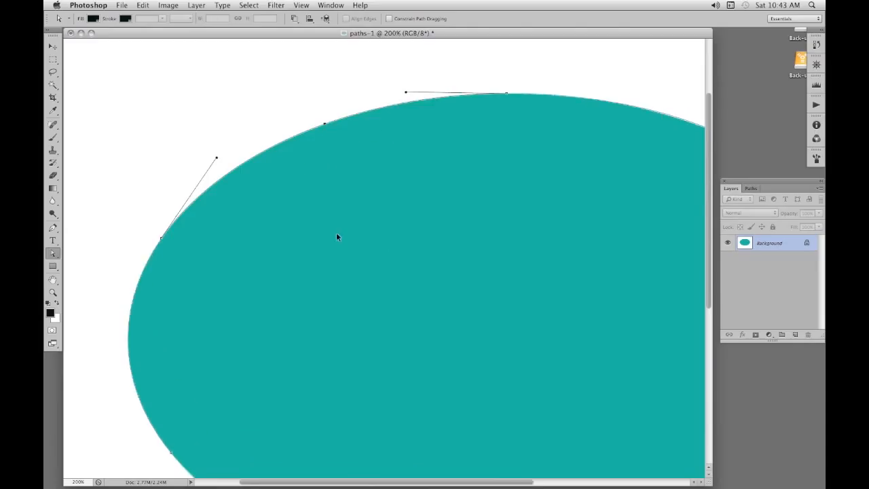
# - Load the finished work path as a selection and copy the selected ellipse to a new layer
pyautogui.press('super+0')
pyautogui.click(750, 189)
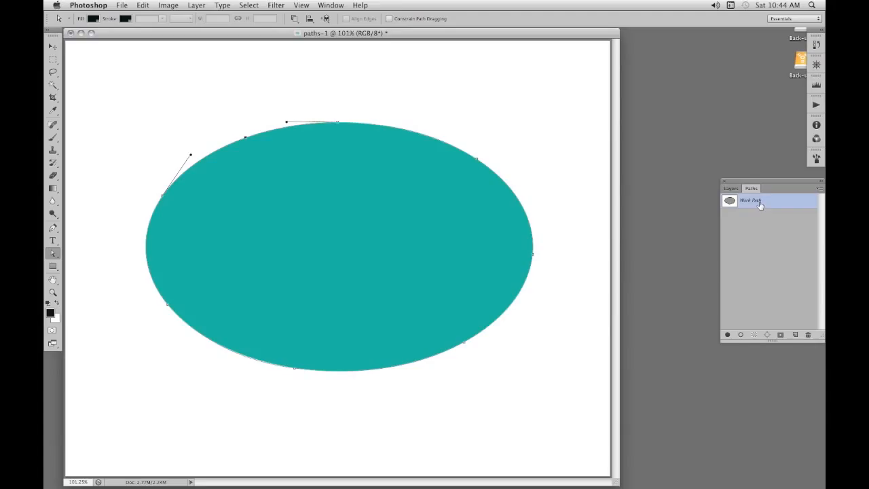
pyautogui.click(753, 335)
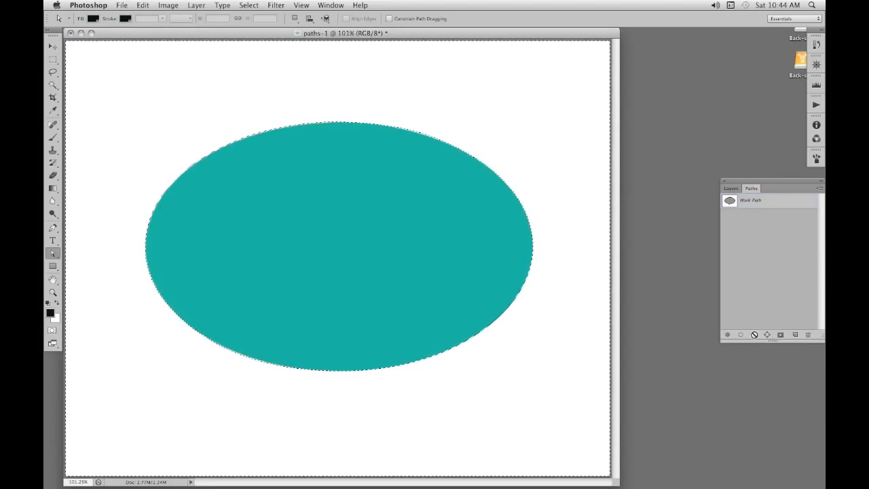
pyautogui.click(731, 188)
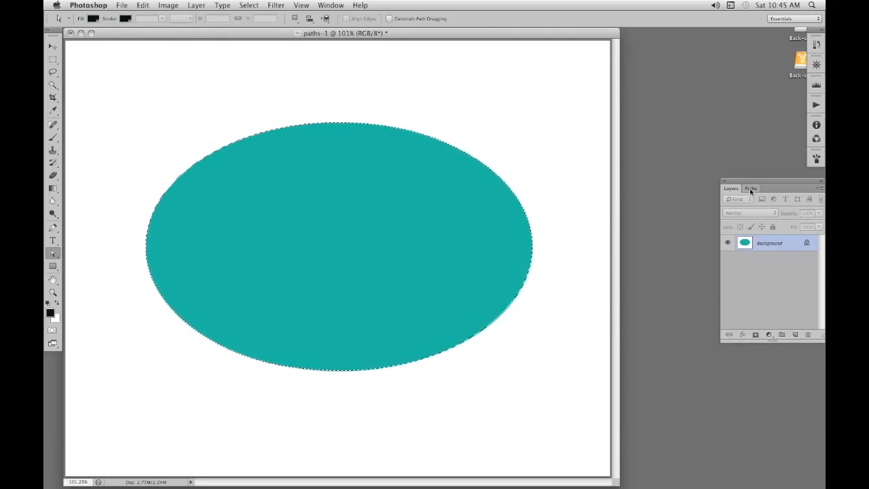
pyautogui.press('super+j')
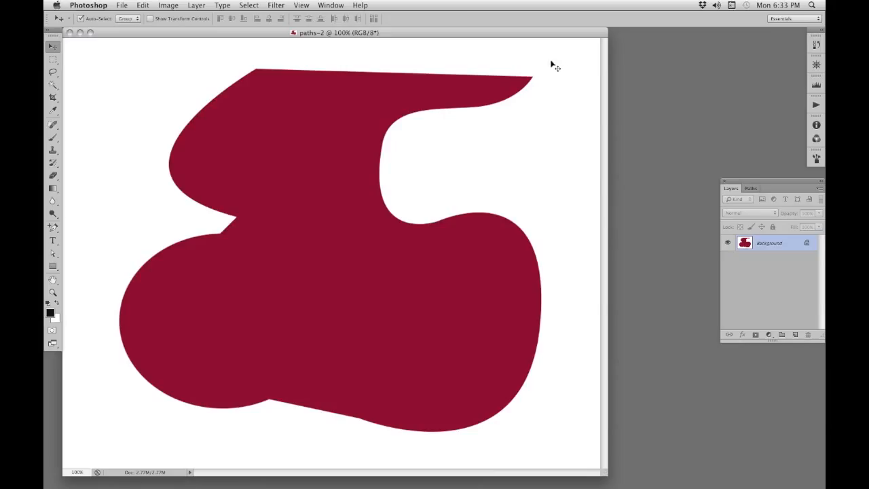
# - In paths-2, start a Pen path at the red shape's upper-right tip and add a straight segment to its upper-left corner
pyautogui.click(52, 228)
pyautogui.click(78, 225)
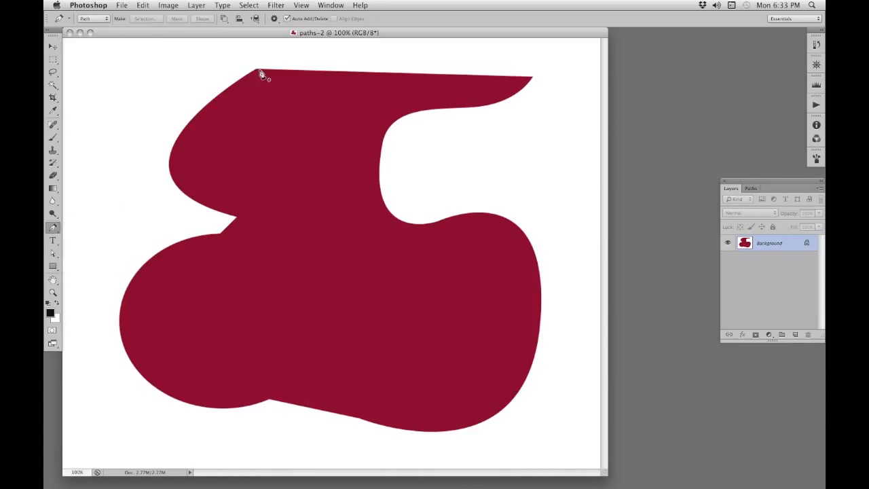
pyautogui.click(533, 78)
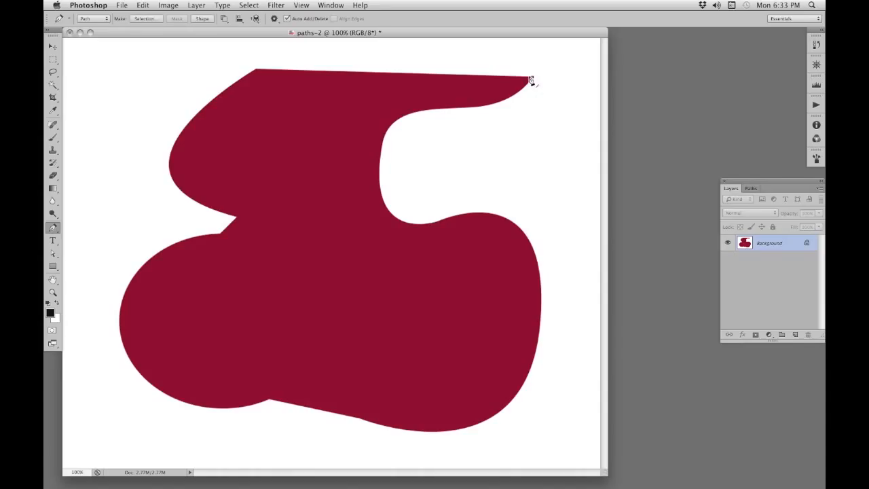
pyautogui.click(256, 69)
# - Trace the upper-left curve to the inner notch, removing the outgoing direction handles, and add the short straight segment below it
pyautogui.moveTo(173, 182); pyautogui.dragTo(202, 229)
pyautogui.click(174, 184)
pyautogui.moveTo(237, 221); pyautogui.dragTo(286, 230)
pyautogui.keyDown('alt'); pyautogui.click(236, 220); pyautogui.keyUp('alt')
pyautogui.click(220, 235)
# - Trace the left lobe with two curved segments, removing their outgoing handles, and add the straight segment along the lower edge
pyautogui.moveTo(129, 358); pyautogui.dragTo(168, 483)
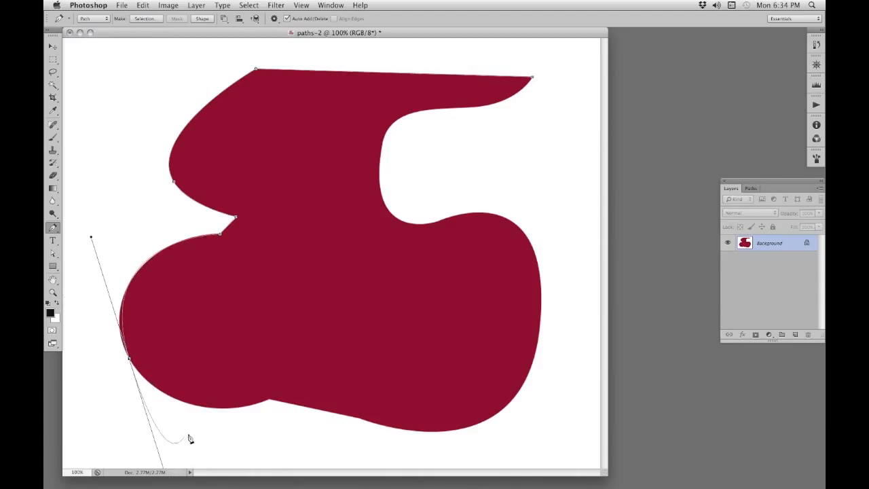
pyautogui.click(130, 362)
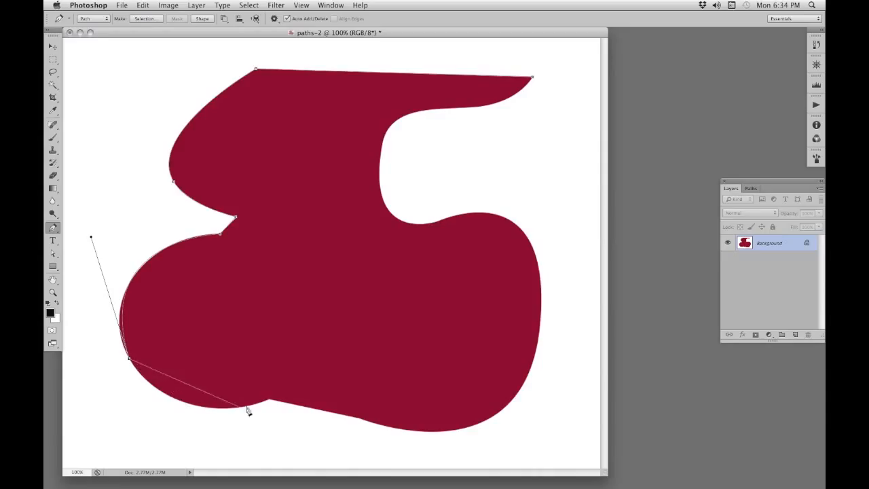
pyautogui.moveTo(269, 402); pyautogui.dragTo(378, 374)
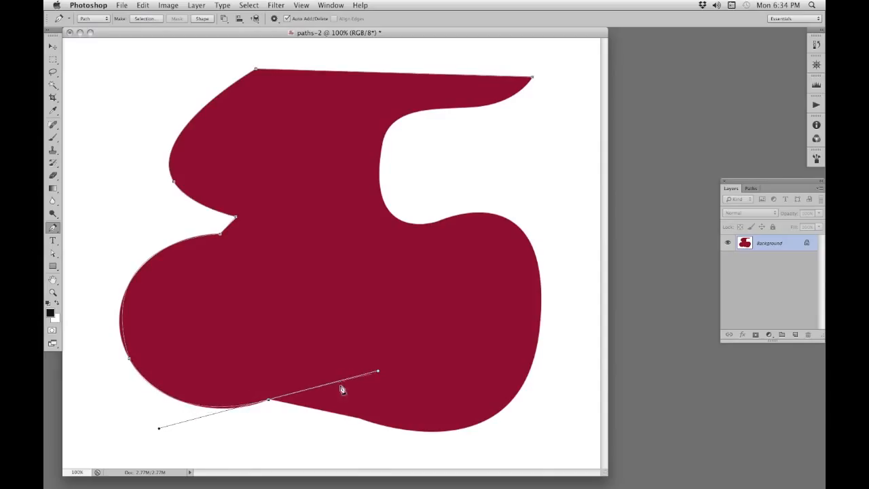
pyautogui.click(270, 401)
pyautogui.click(360, 418)
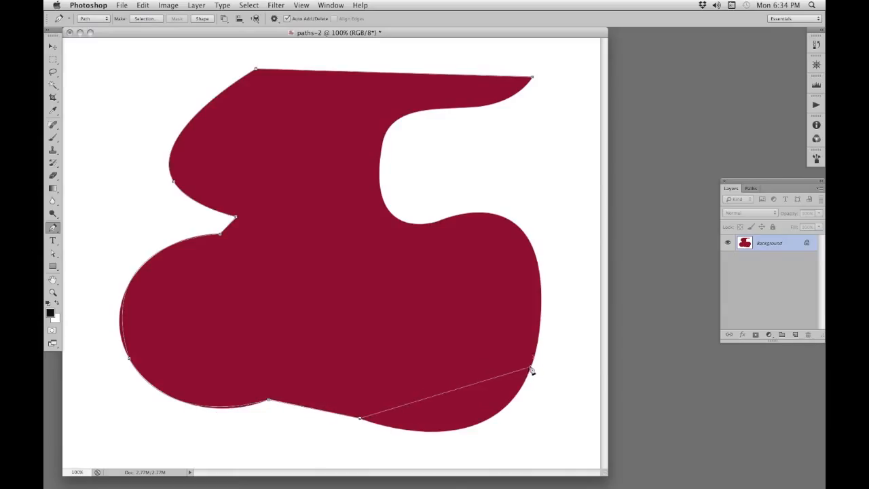
# - Continue the path with curved segments around the right lobe and into the white bay, up to the bay's inner edge
pyautogui.moveTo(538, 348); pyautogui.dragTo(558, 220)
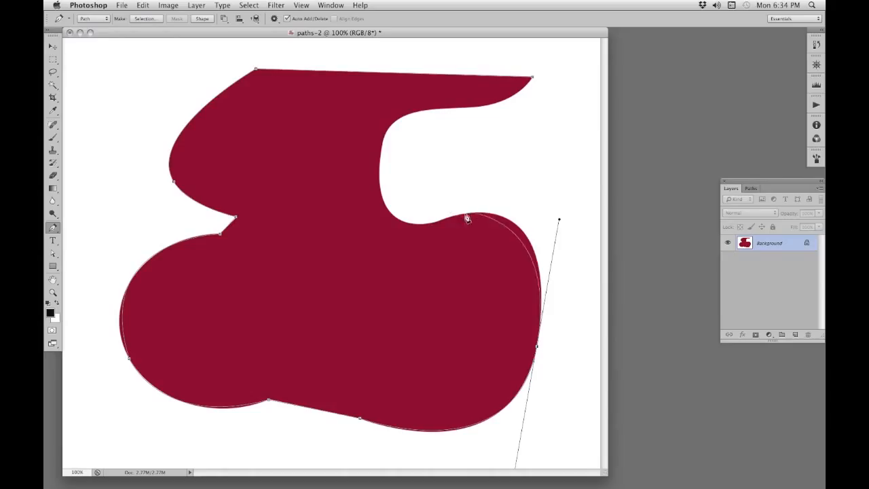
pyautogui.moveTo(447, 218); pyautogui.dragTo(395, 236)
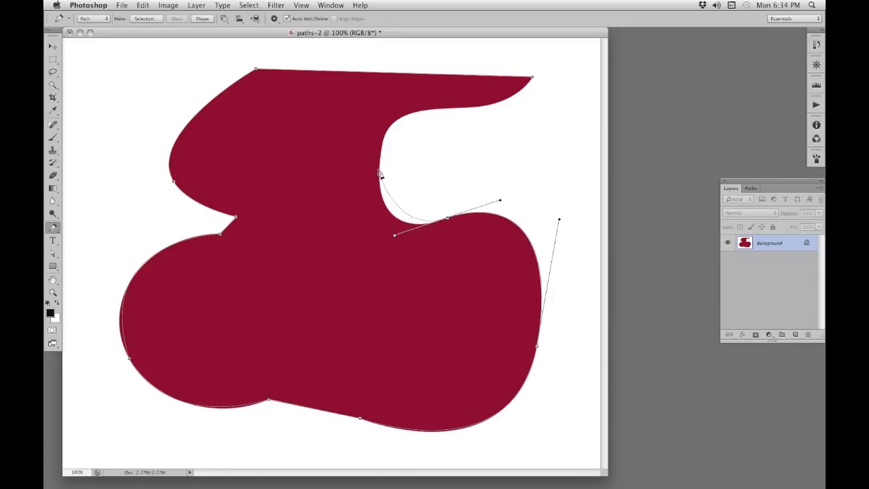
pyautogui.moveTo(379, 172); pyautogui.dragTo(384, 137)
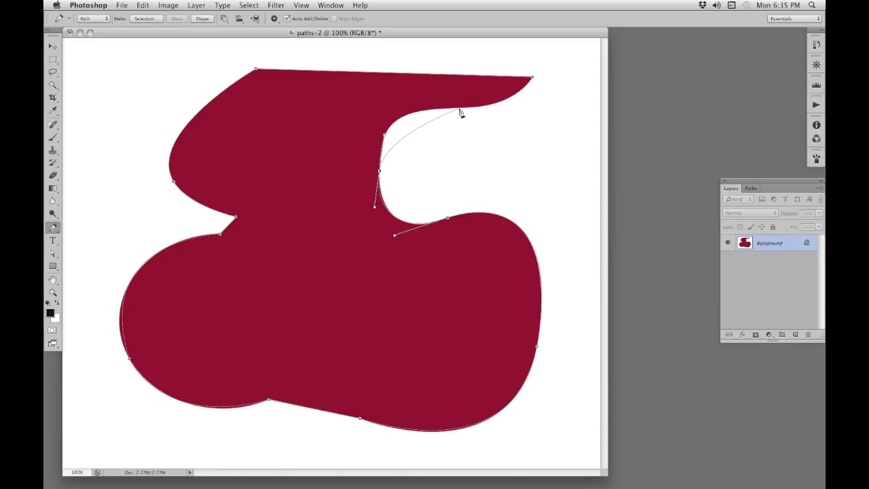
# - Trace the bay's upper curve and close the path at the upper-right tip, removing the last curve point's outgoing handle
pyautogui.moveTo(459, 109); pyautogui.dragTo(549, 107)
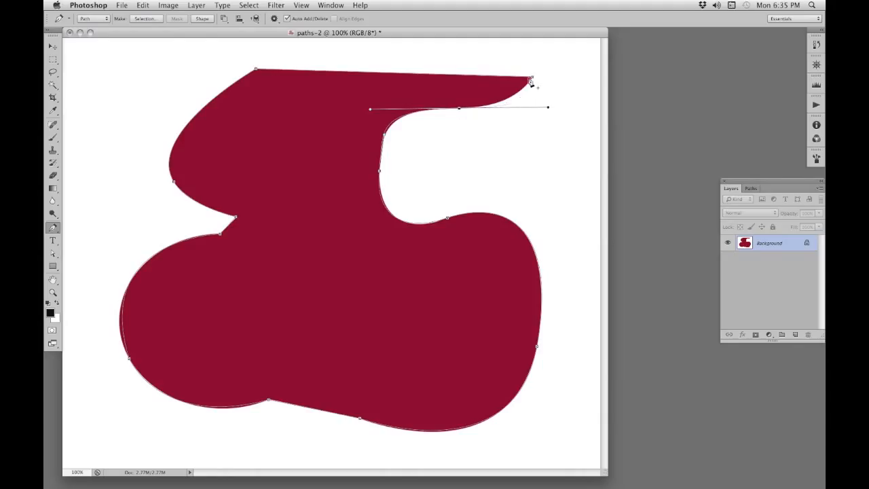
pyautogui.click(531, 80)
pyautogui.keyDown('alt'); pyautogui.click(459, 109); pyautogui.keyUp('alt')
pyautogui.moveTo(533, 80); pyautogui.dragTo(548, 45)
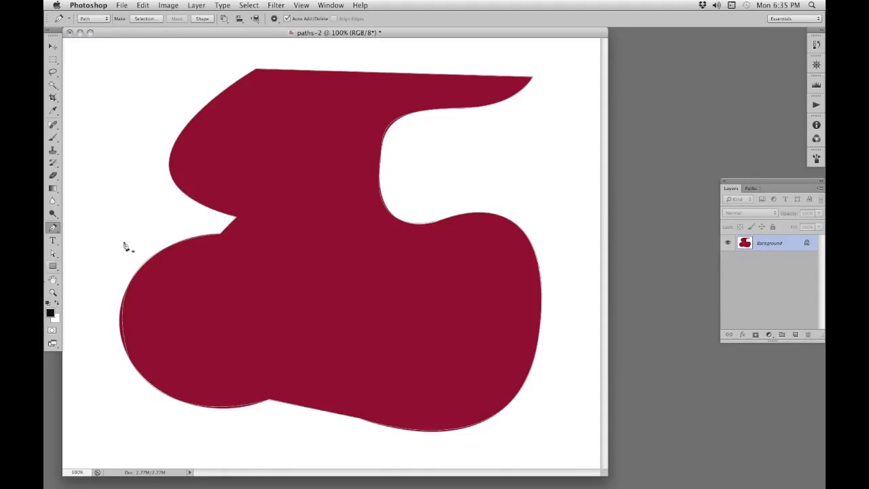
# - With the Direct Selection tool, adjust the direction handle of the left lobe's lower-left anchor to fit the curve to the red edge
pyautogui.click(54, 254)
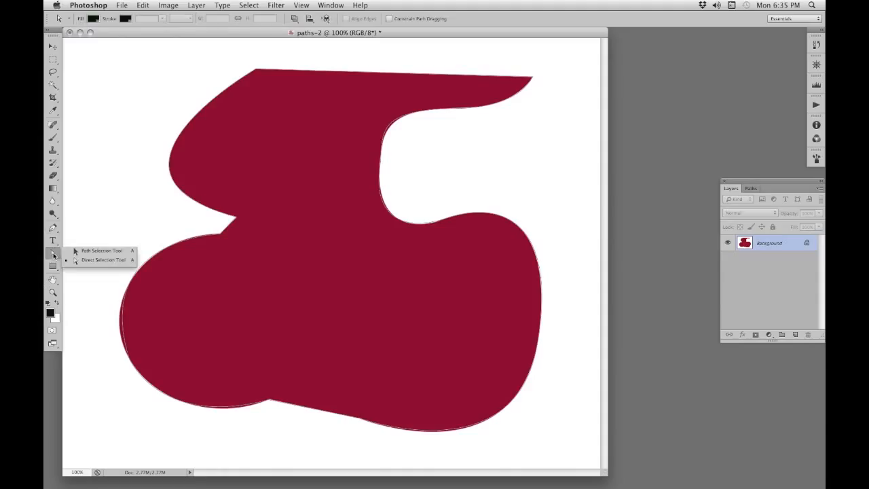
pyautogui.click(269, 73)
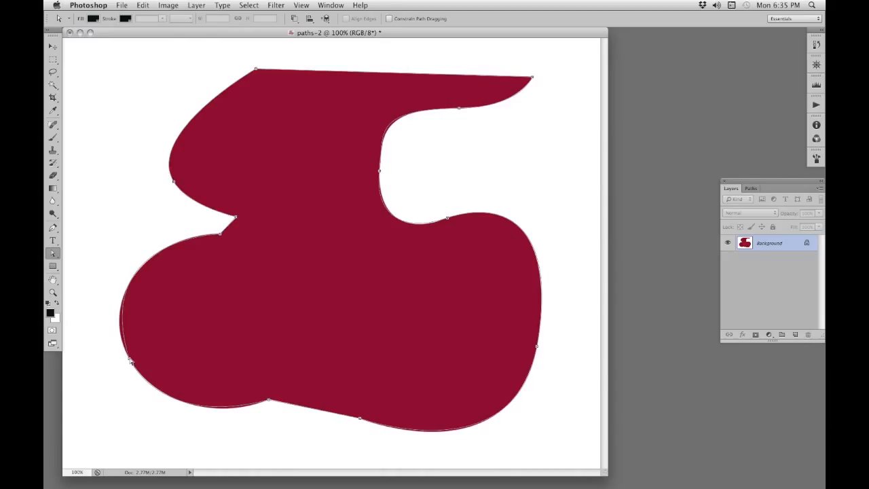
pyautogui.click(130, 361)
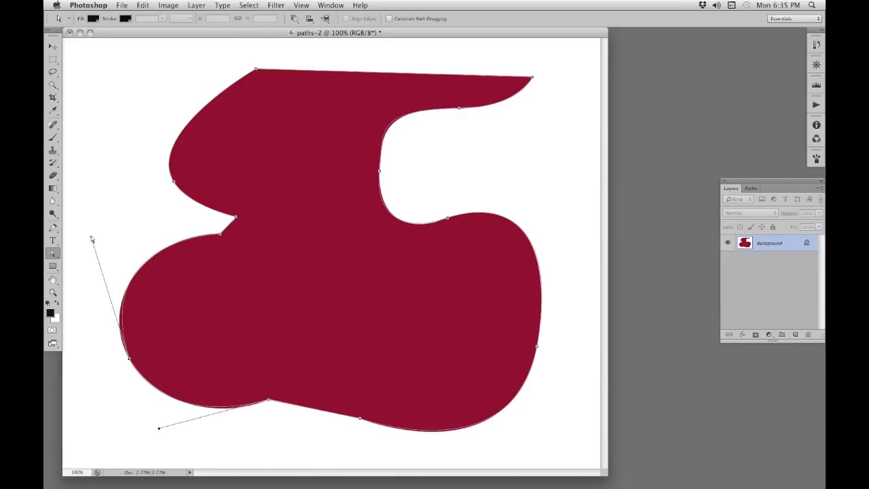
pyautogui.moveTo(92, 238)
pyautogui.mouseDown()
pyautogui.moveTo(83, 261)
pyautogui.moveTo(107, 227)
pyautogui.moveTo(81, 248)
pyautogui.mouseUp()
pyautogui.click(220, 234)
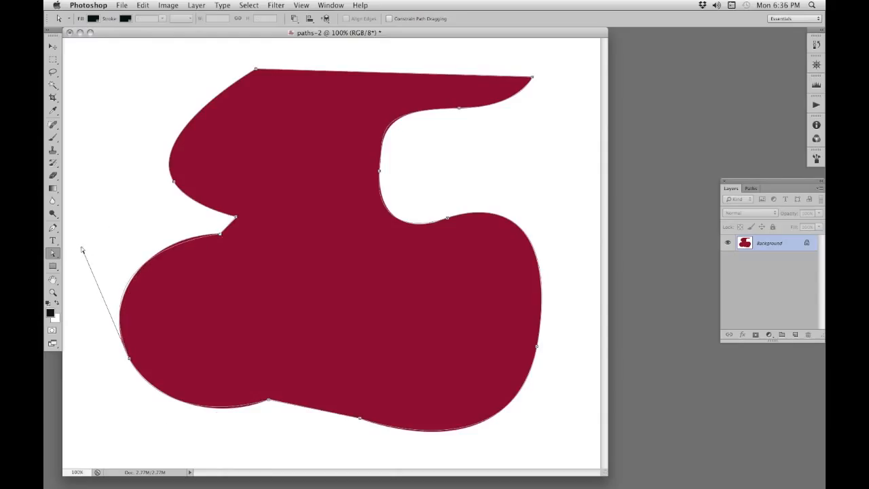
pyautogui.moveTo(81, 250)
pyautogui.mouseDown()
pyautogui.moveTo(95, 233)
pyautogui.moveTo(81, 252)
pyautogui.mouseUp()
# - Add an anchor point on the left lobe's upper-left curve and adjust the handles so the path follows the whole lobe
pyautogui.click(52, 228)
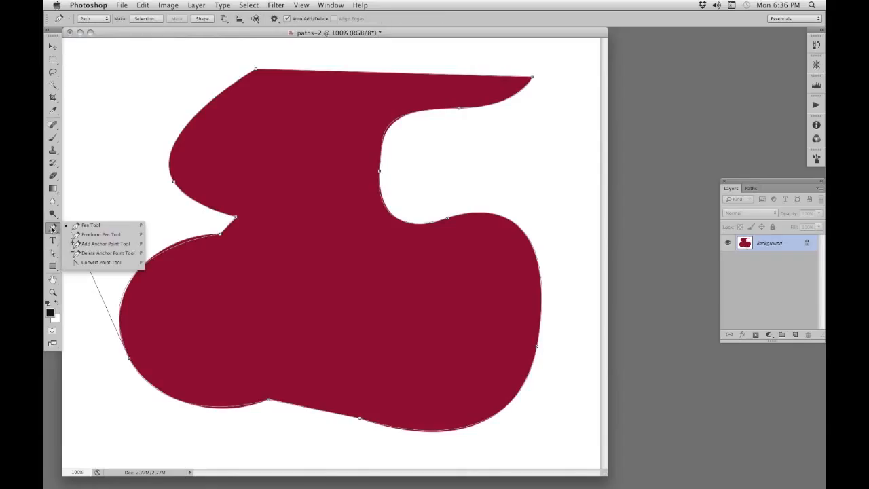
pyautogui.click(102, 243)
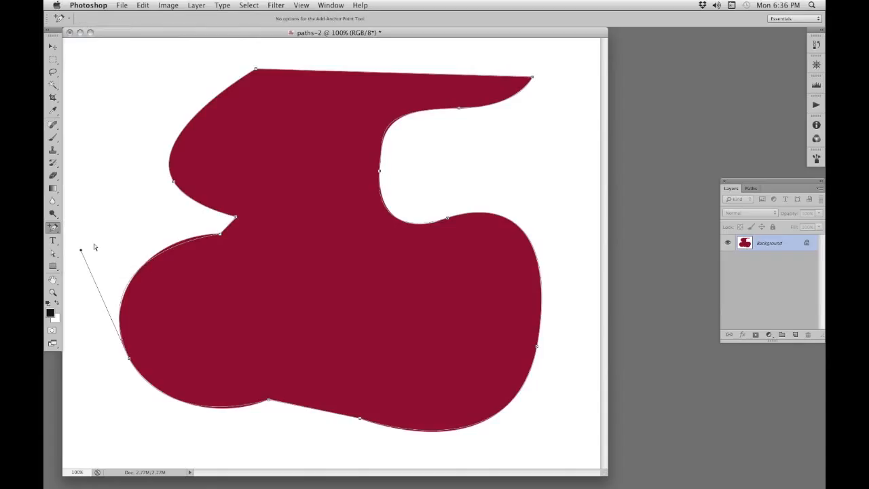
pyautogui.click(148, 264)
pyautogui.moveTo(123, 281); pyautogui.dragTo(127, 281)
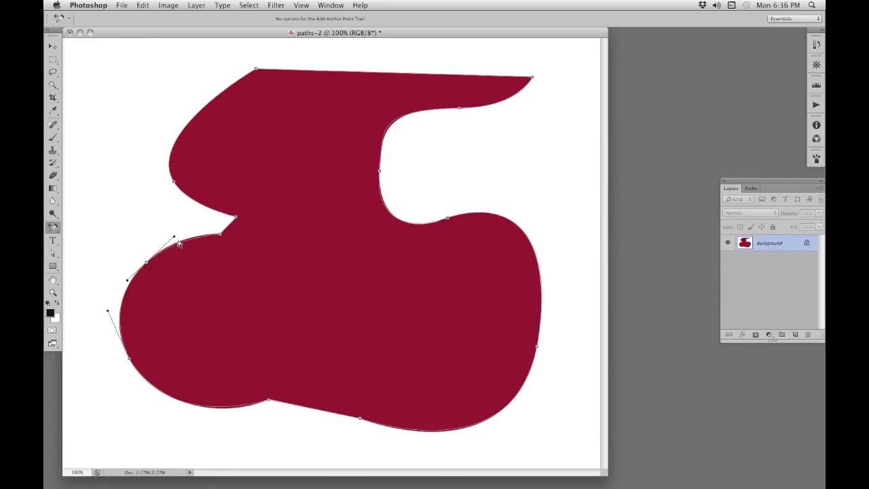
pyautogui.moveTo(174, 237); pyautogui.dragTo(178, 231)
pyautogui.moveTo(131, 366); pyautogui.dragTo(172, 432)
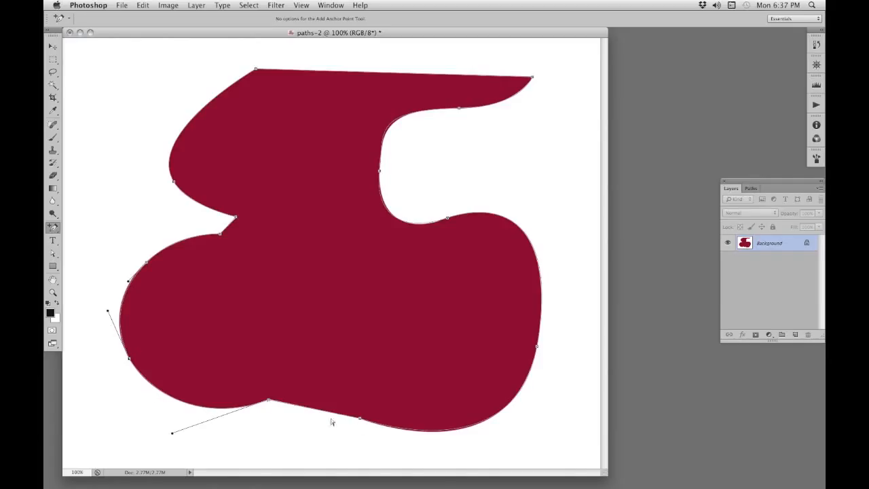
# - Enlarge the document window and adjust both direction handles of the right lobe's anchor to match the red edge
pyautogui.click(537, 348)
pyautogui.moveTo(604, 475); pyautogui.dragTo(626, 486)
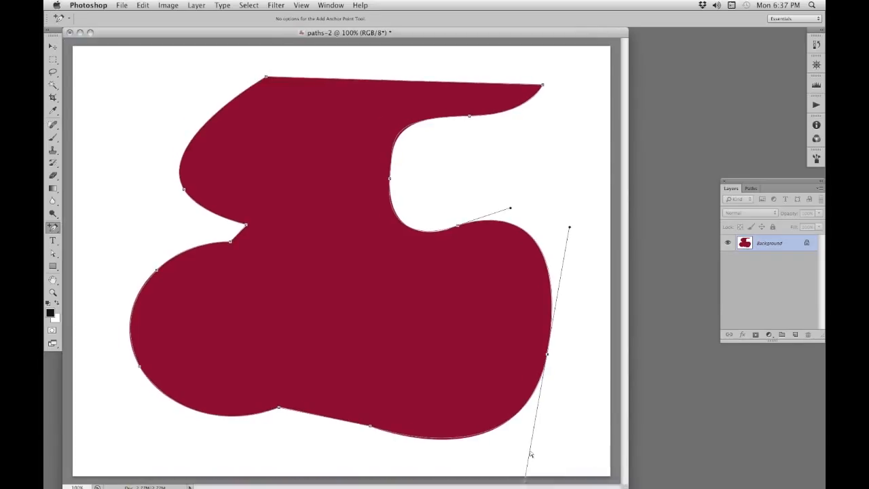
pyautogui.moveTo(526, 482); pyautogui.dragTo(518, 486)
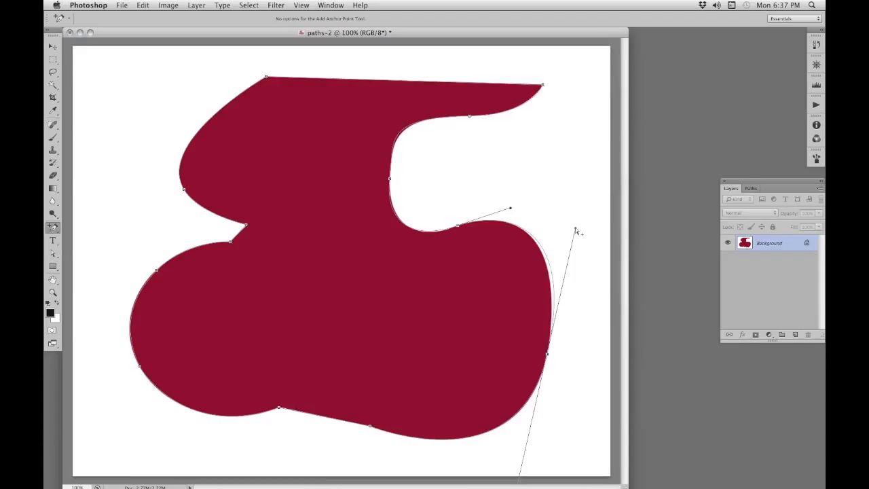
pyautogui.moveTo(575, 230); pyautogui.dragTo(569, 229)
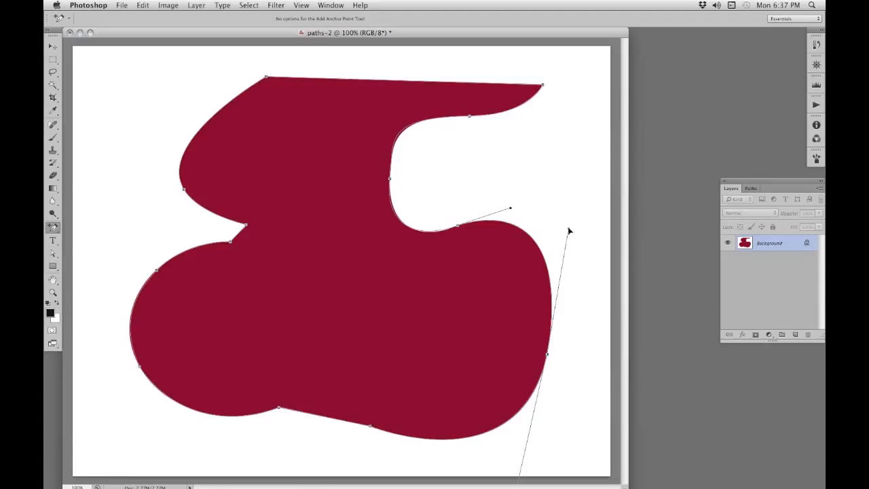
# - Select the anchors around the white bay and refine their handles so the path follows the bay's edge
pyautogui.click(459, 229)
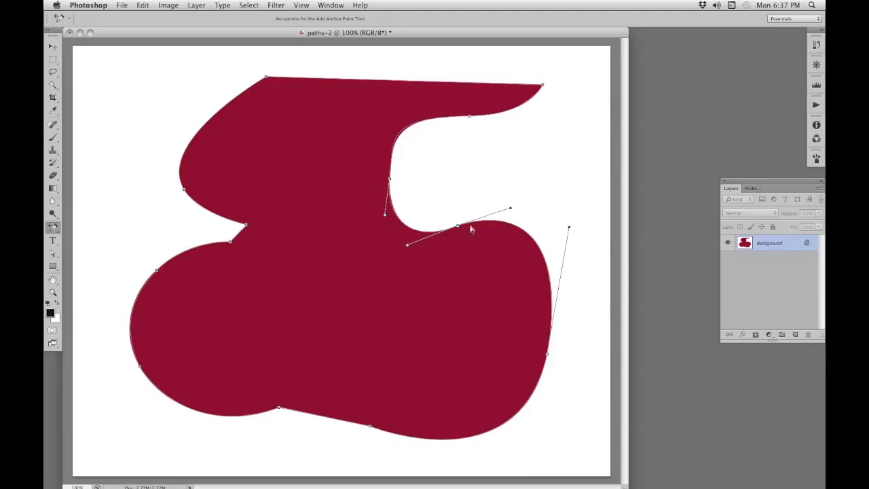
pyautogui.click(390, 179)
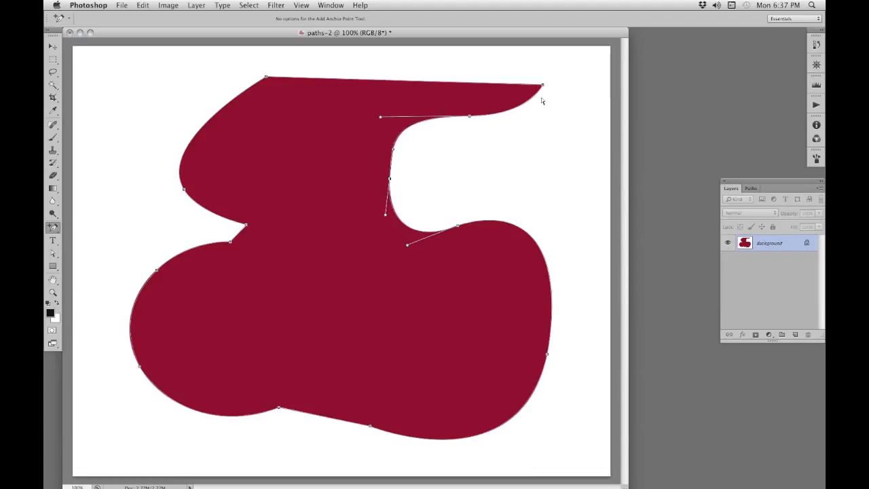
pyautogui.click(469, 117)
# - Examine the work path in the list of paths, hiding its outline and showing it again
pyautogui.click(752, 189)
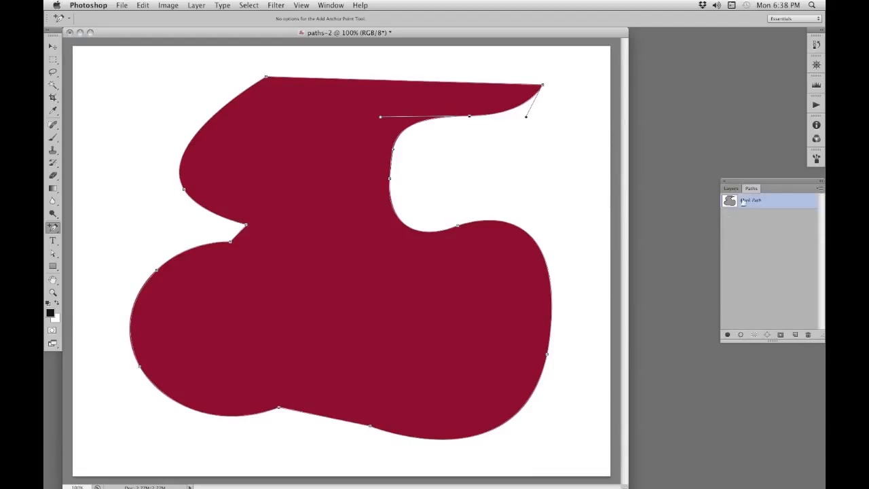
pyautogui.click(749, 250)
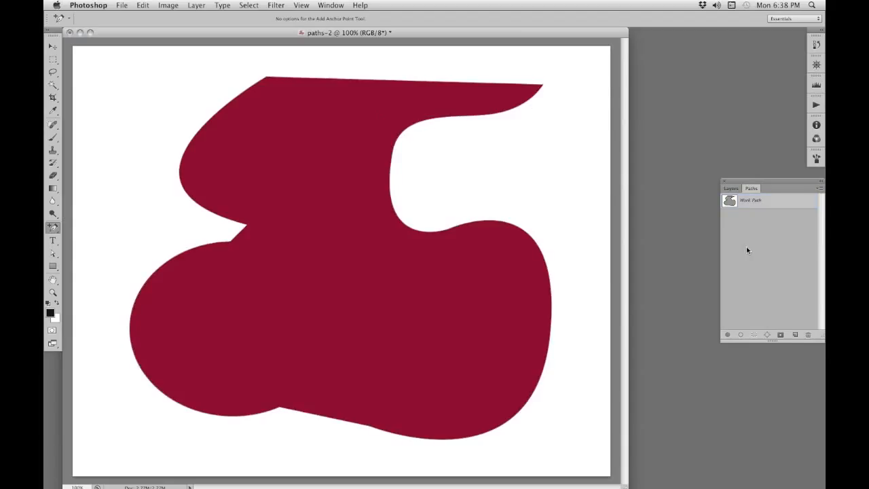
pyautogui.click(752, 203)
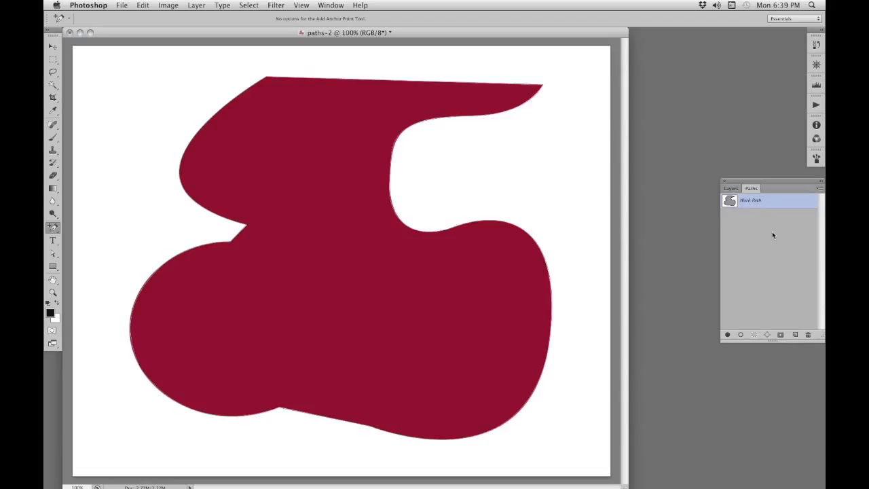
# - Create a new empty path separate from the work path, keeping its default name
pyautogui.click(795, 335)
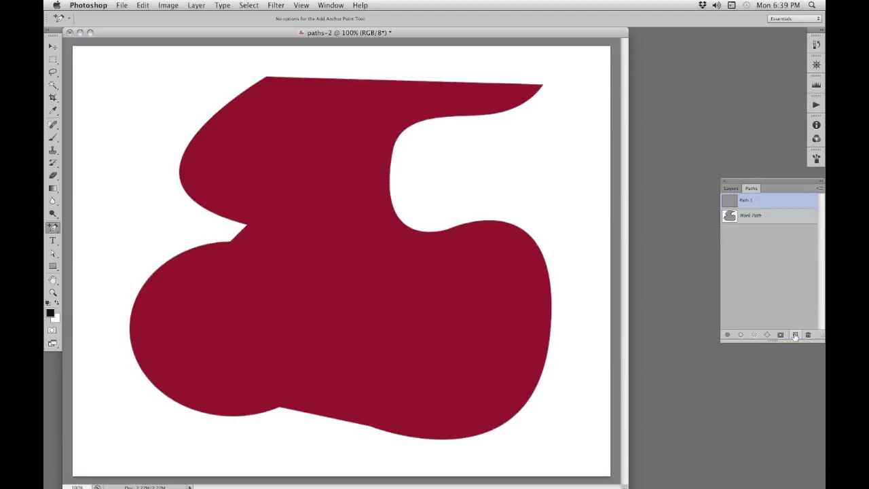
pyautogui.doubleClick(745, 201)
pyautogui.press('Return')
# - Draw a closed five-point shape with the Pen tool in the white bay beside the red shape
pyautogui.press('p')
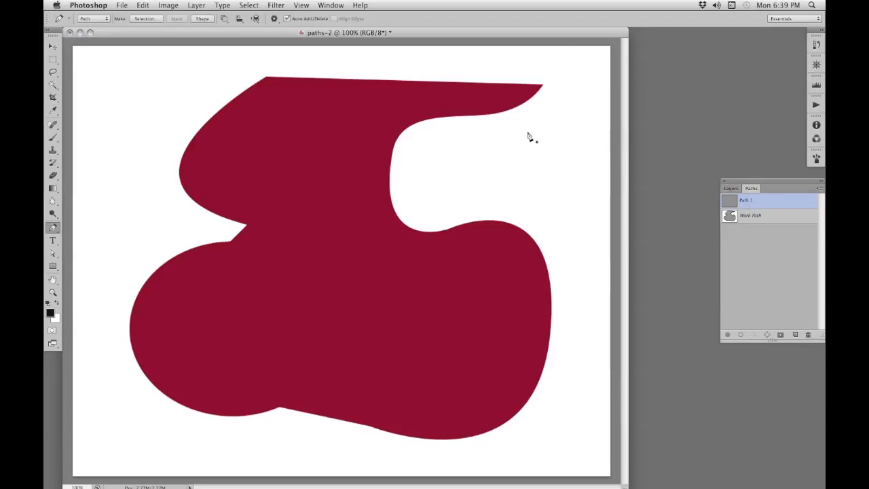
pyautogui.click(528, 133)
pyautogui.click(577, 167)
pyautogui.click(514, 186)
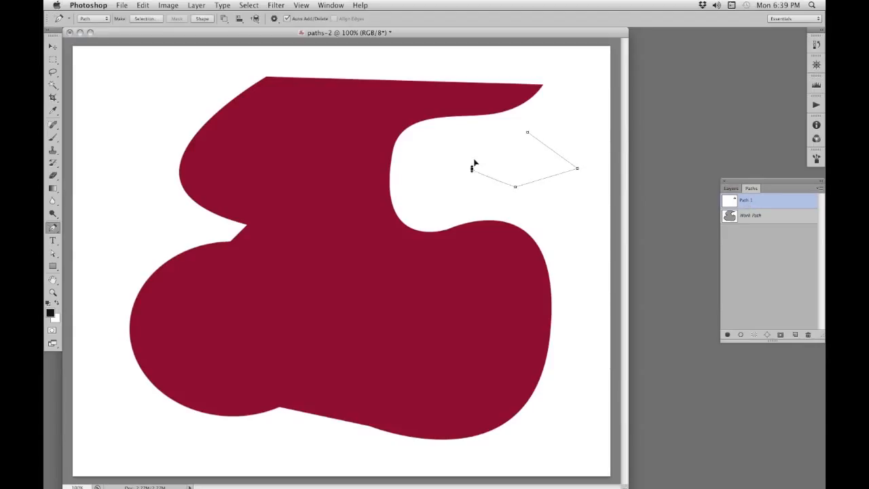
pyautogui.click(471, 168)
pyautogui.click(482, 145)
pyautogui.click(527, 133)
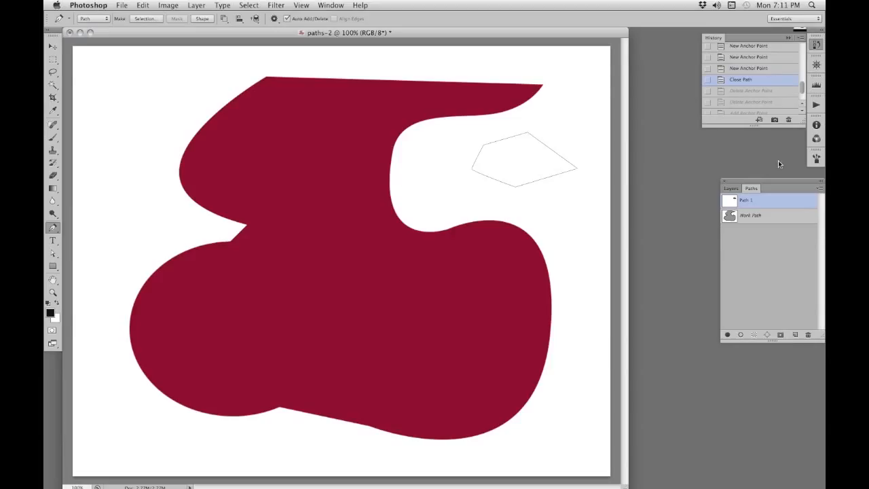
# - Create another empty path with the default name Path 2, delete it and reselect the five-sided path
pyautogui.click(819, 190)
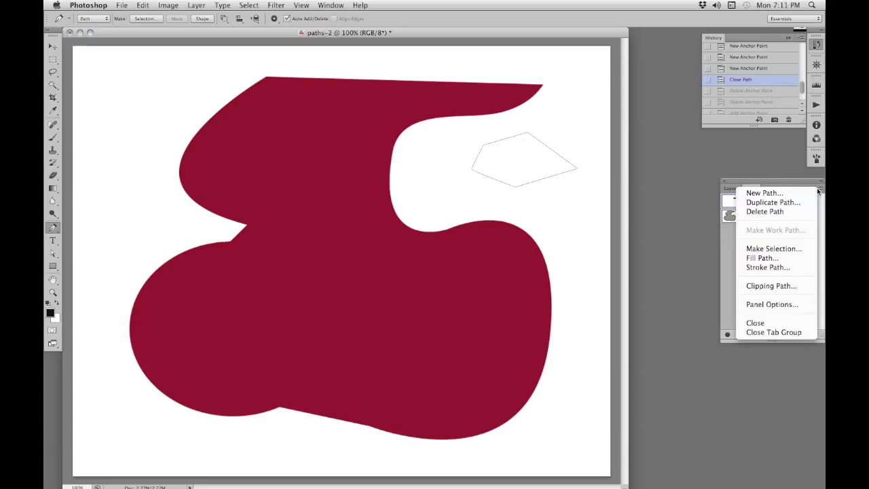
pyautogui.click(764, 193)
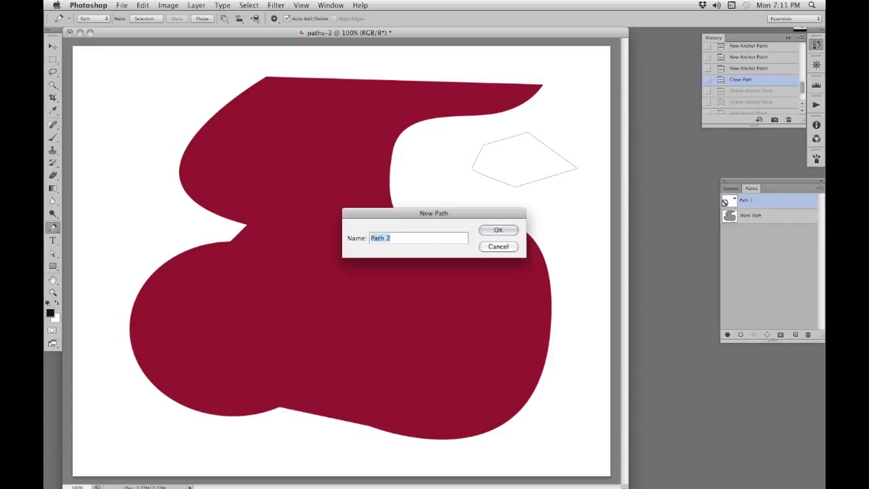
pyautogui.click(508, 231)
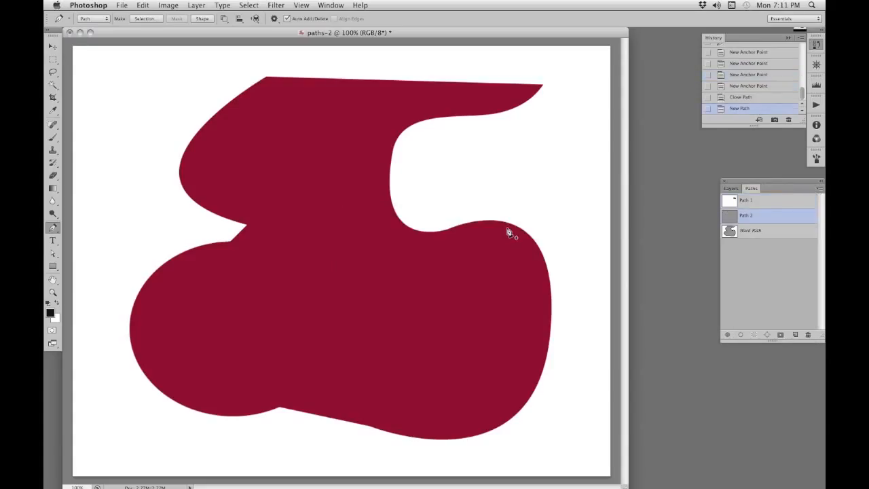
pyautogui.moveTo(733, 218); pyautogui.dragTo(808, 334)
pyautogui.click(727, 198)
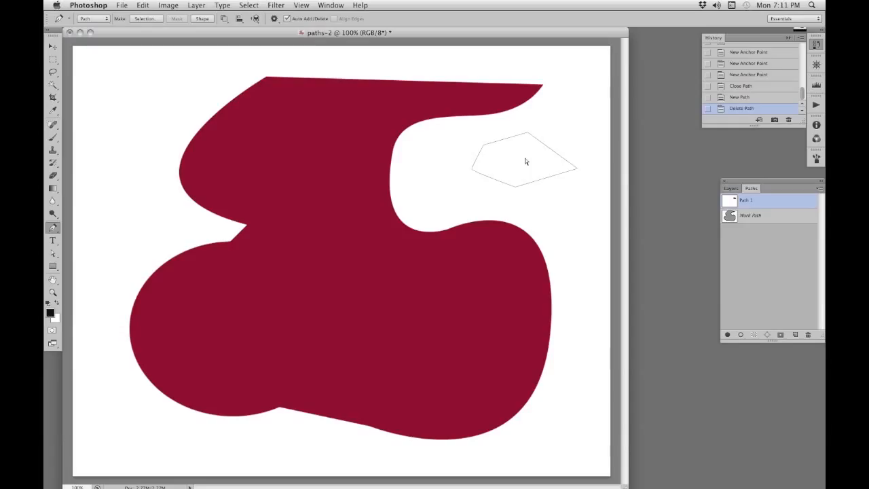
# - Zoom to 300% on the five-sided path and delete its top and upper-left points with the Delete Anchor Point tool
pyautogui.press('super+equal')
pyautogui.press('super+equal')
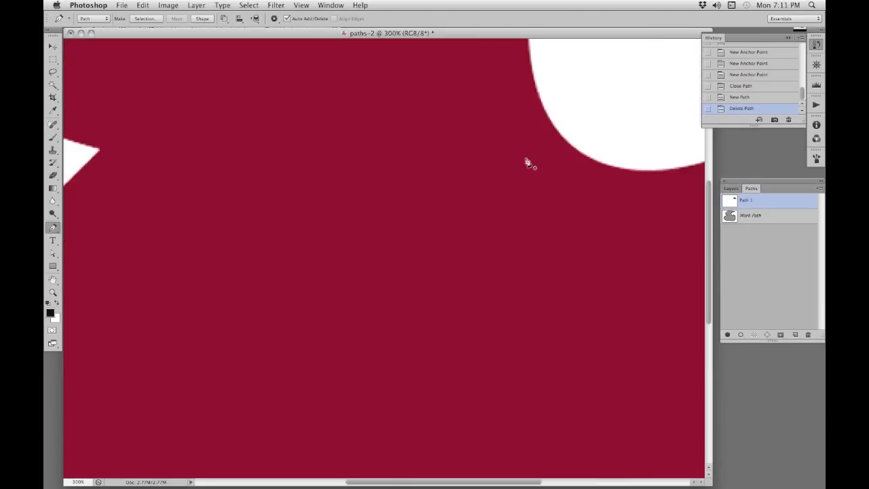
pyautogui.moveTo(574, 132); pyautogui.dragTo(330, 242)
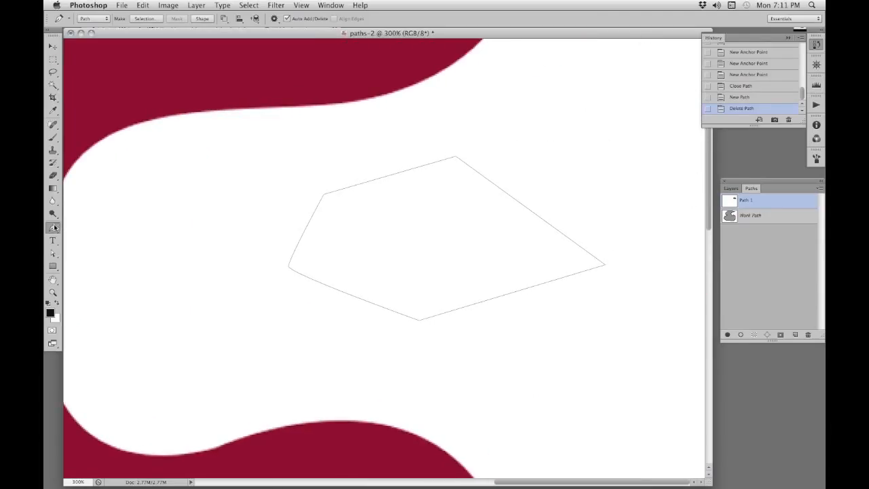
pyautogui.click(54, 229)
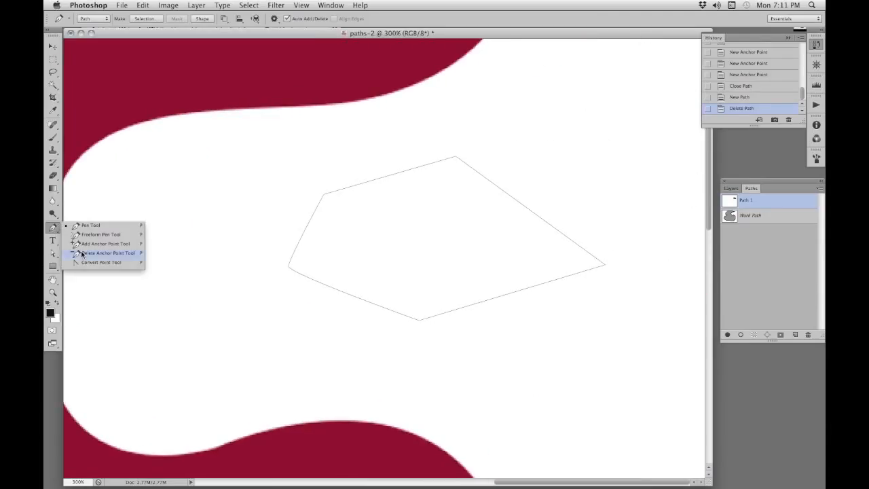
pyautogui.click(107, 253)
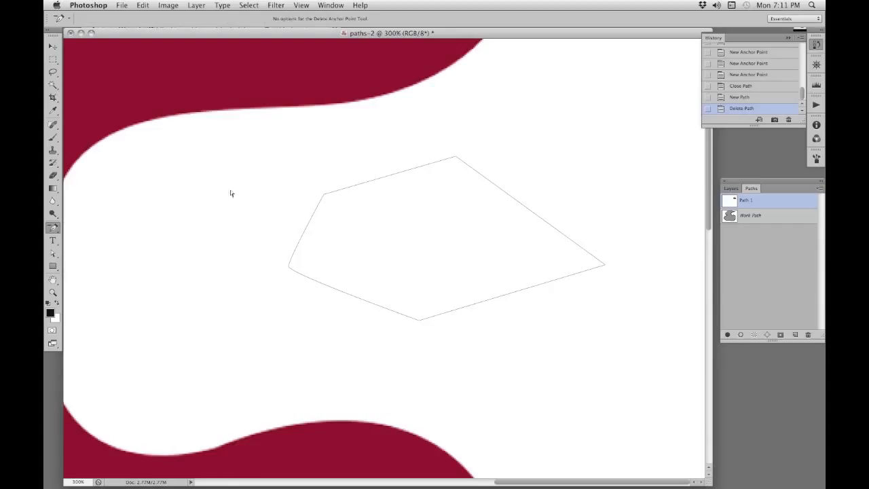
pyautogui.click(456, 157)
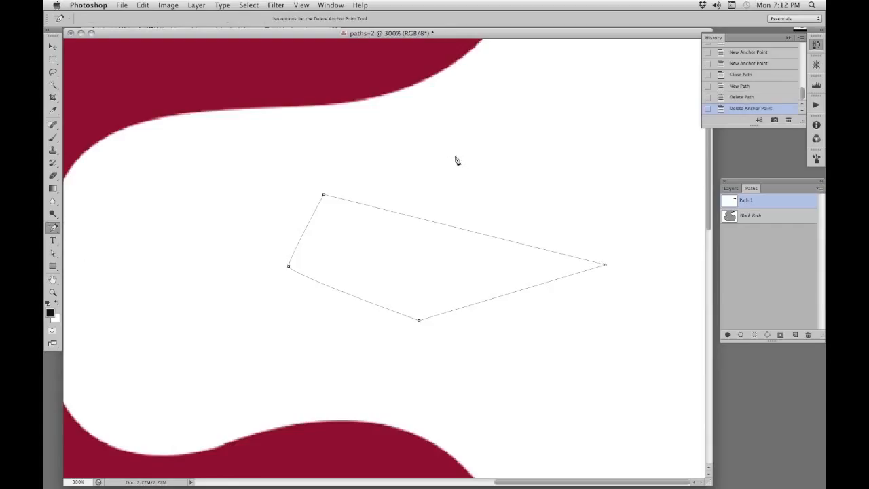
pyautogui.click(324, 195)
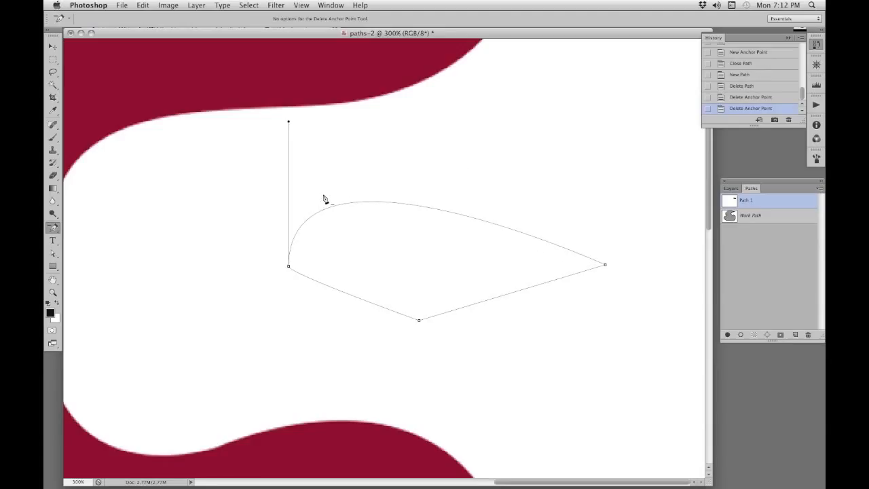
# - Add an anchor point on the upper curve of the path and pull it up and to the right into a tall arch
pyautogui.click(53, 230)
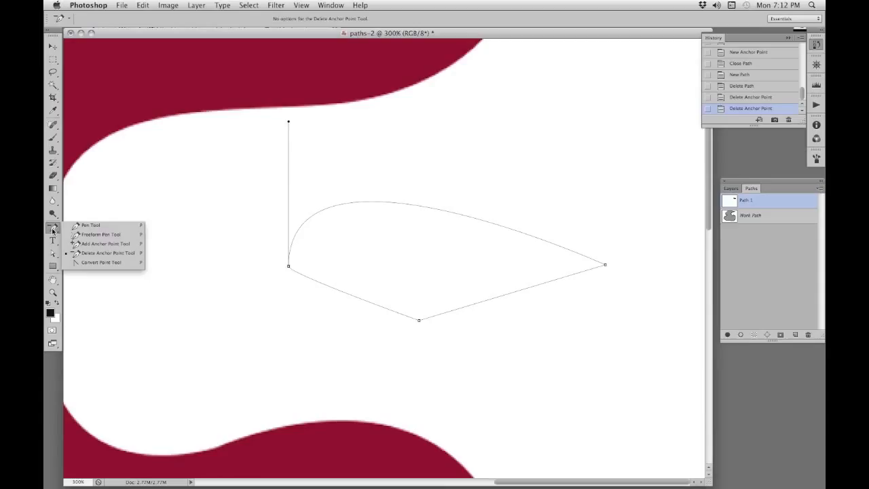
pyautogui.click(102, 243)
pyautogui.click(398, 203)
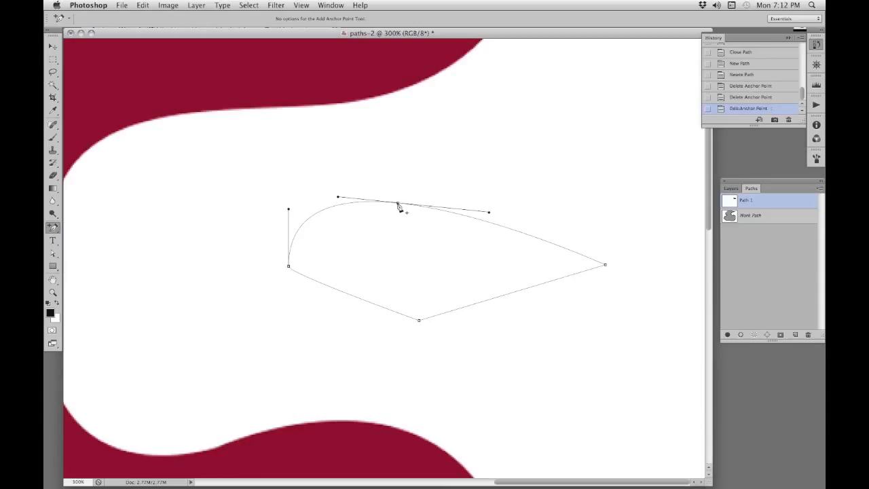
pyautogui.moveTo(397, 202); pyautogui.dragTo(460, 134)
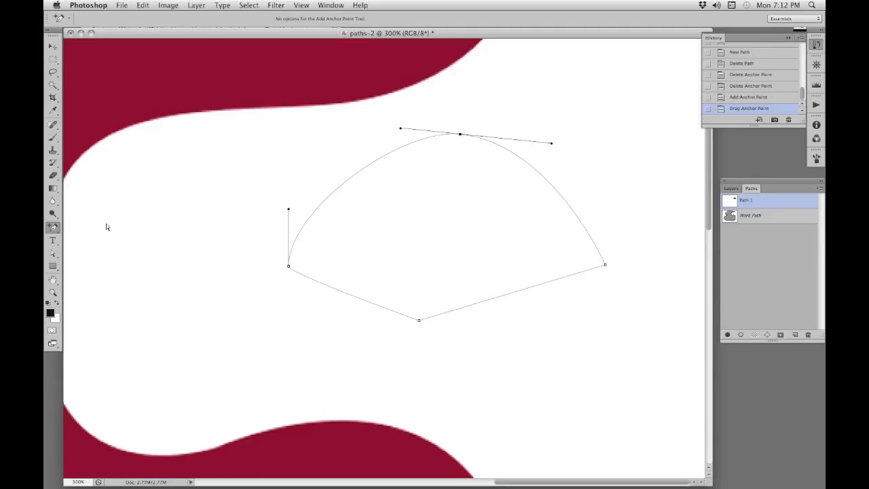
# - Convert the path's top and left smooth points to corner points with the Convert Point tool
pyautogui.click(54, 228)
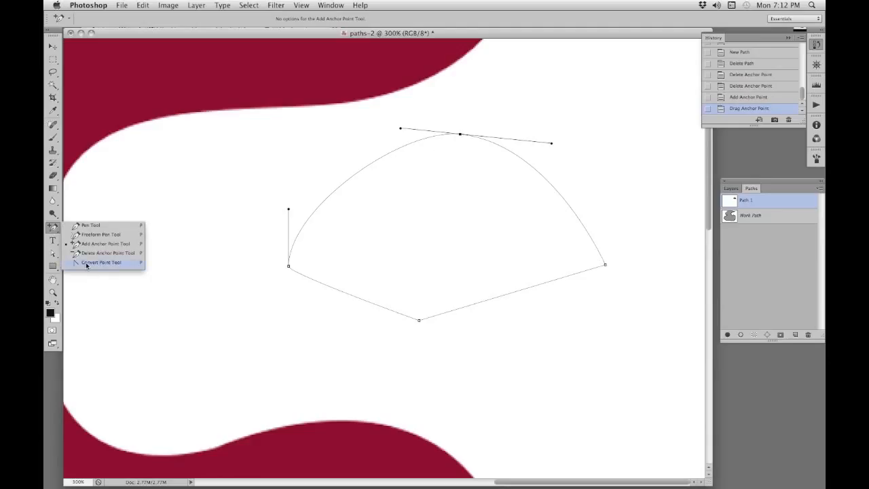
pyautogui.click(86, 262)
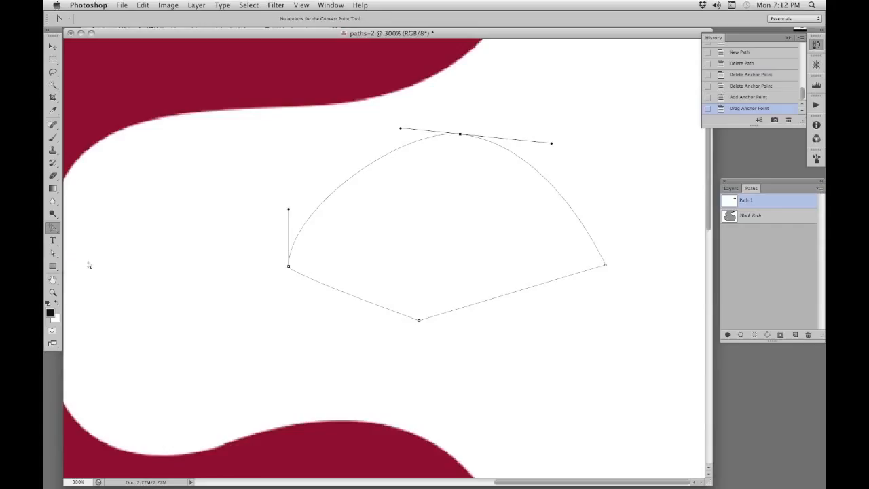
pyautogui.click(460, 135)
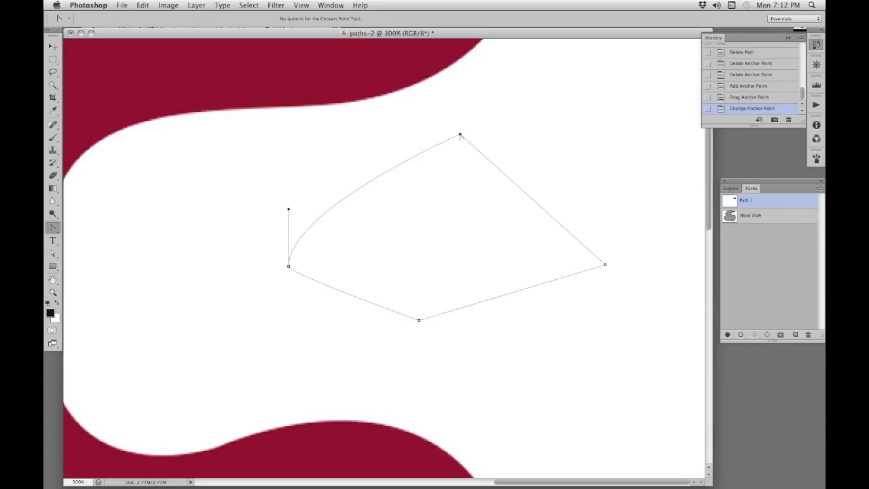
pyautogui.click(288, 266)
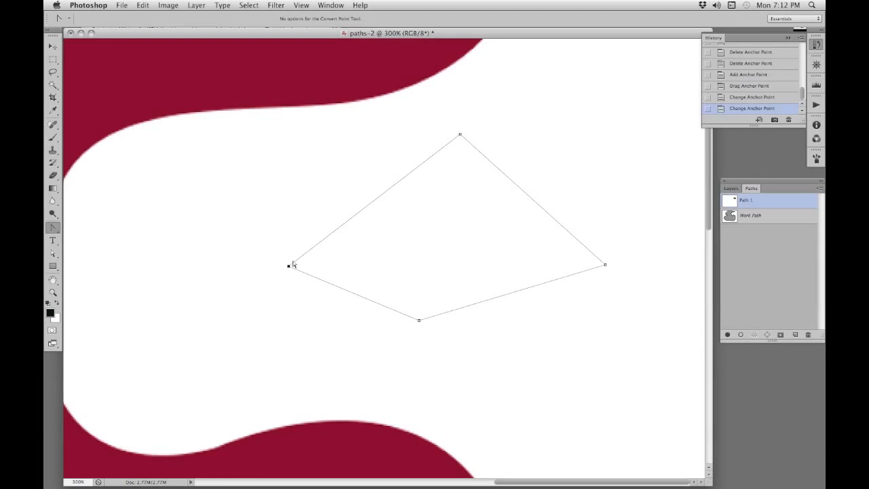
pyautogui.click(289, 266)
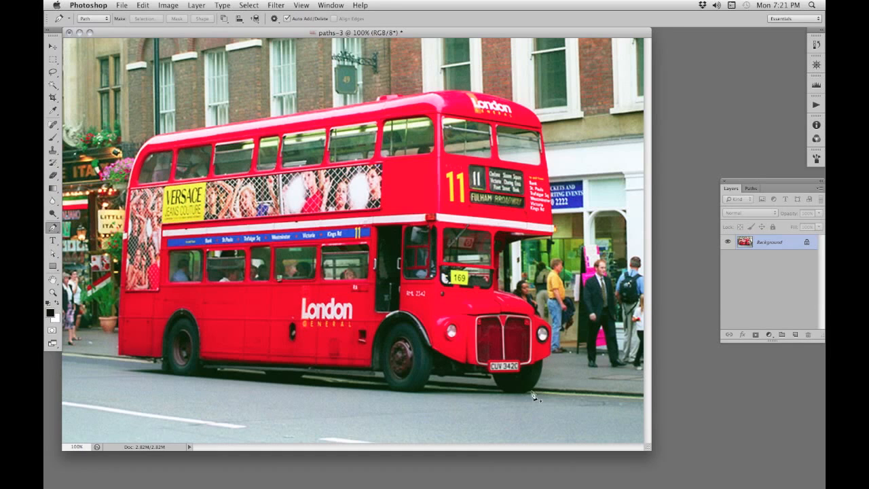
# - Load the bus outline's work path as a selection and feather it by 1 pixel
pyautogui.click(750, 189)
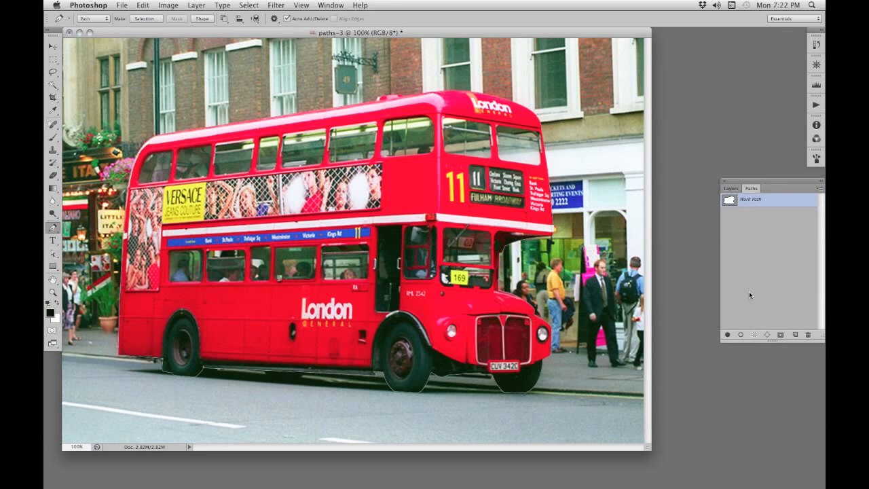
pyautogui.press('super+Return')
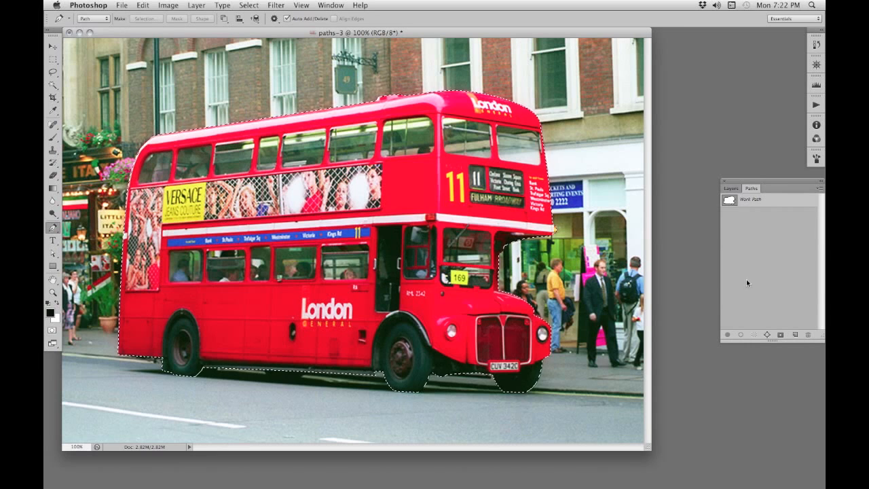
pyautogui.click(730, 189)
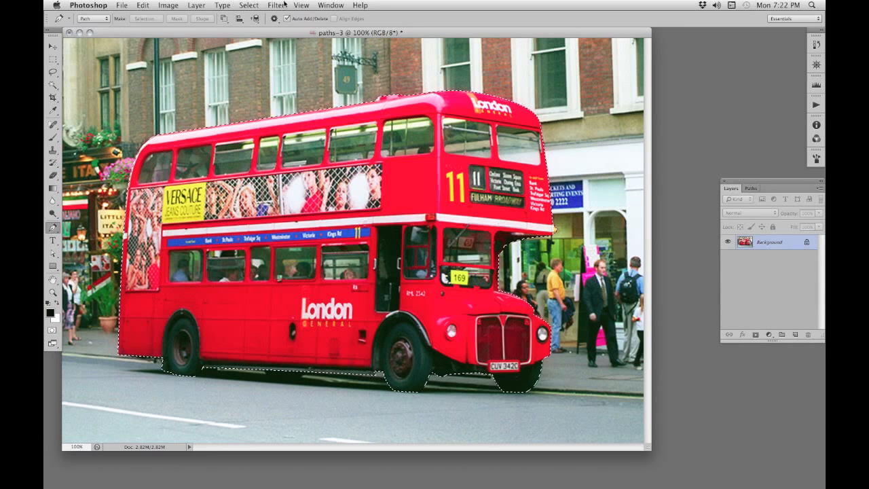
pyautogui.click(250, 5)
pyautogui.moveTo(300, 128)
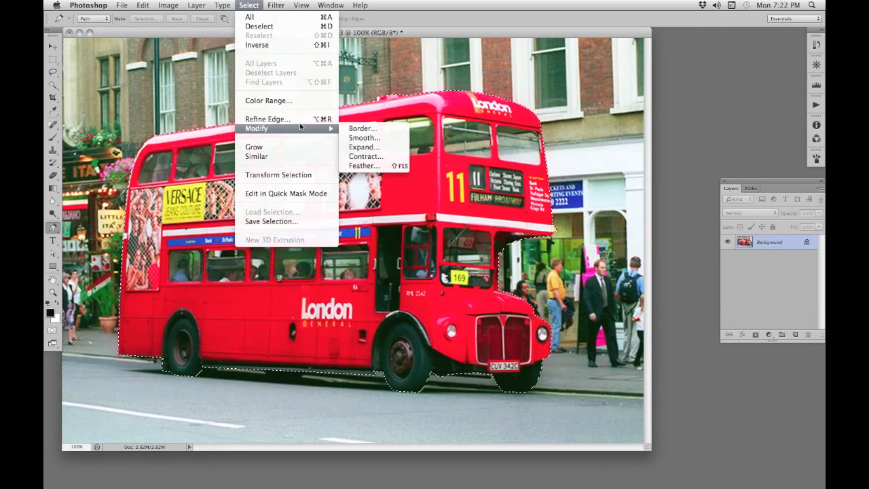
pyautogui.click(353, 165)
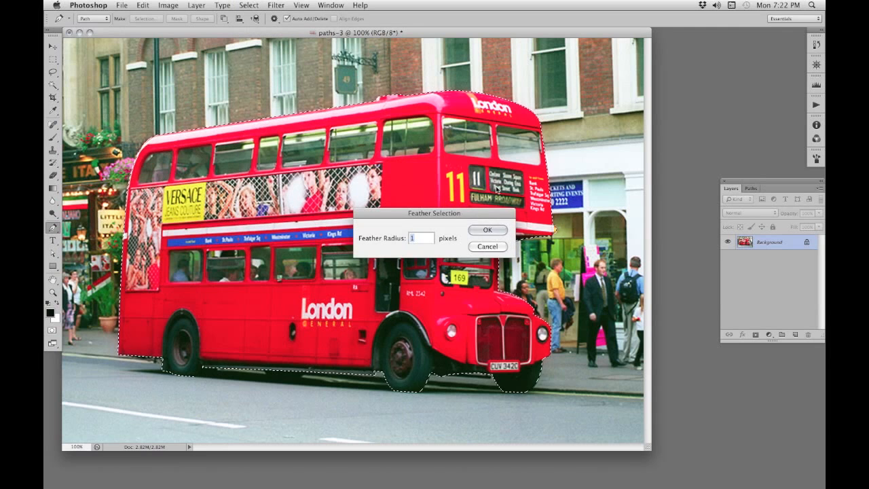
pyautogui.click(486, 230)
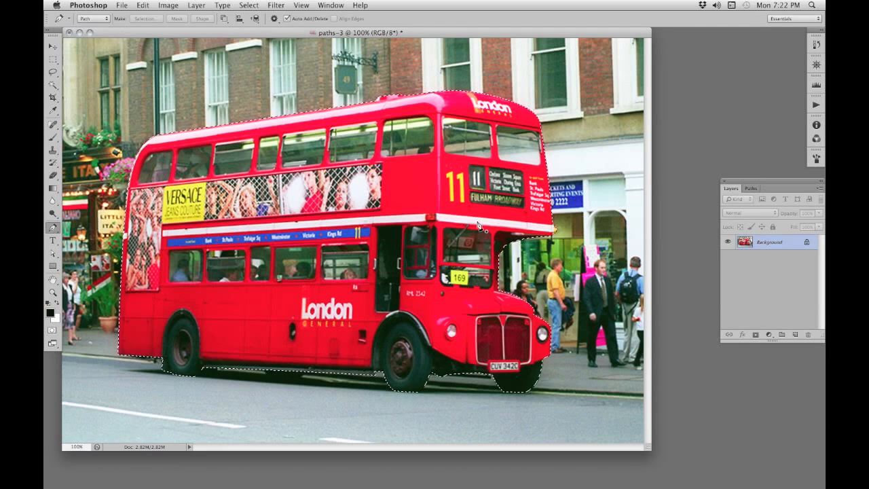
# - Copy the selected bus to a new layer and fill the Background layer with the white background color
pyautogui.press('super+j')
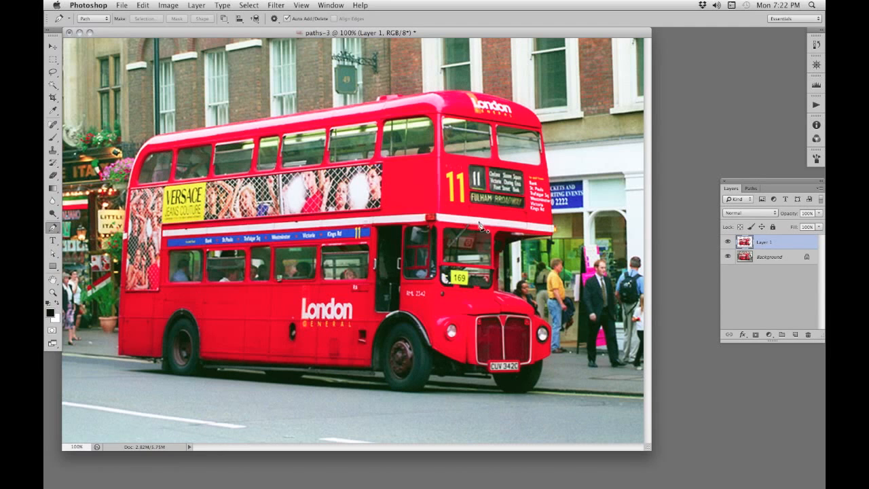
pyautogui.click(746, 257)
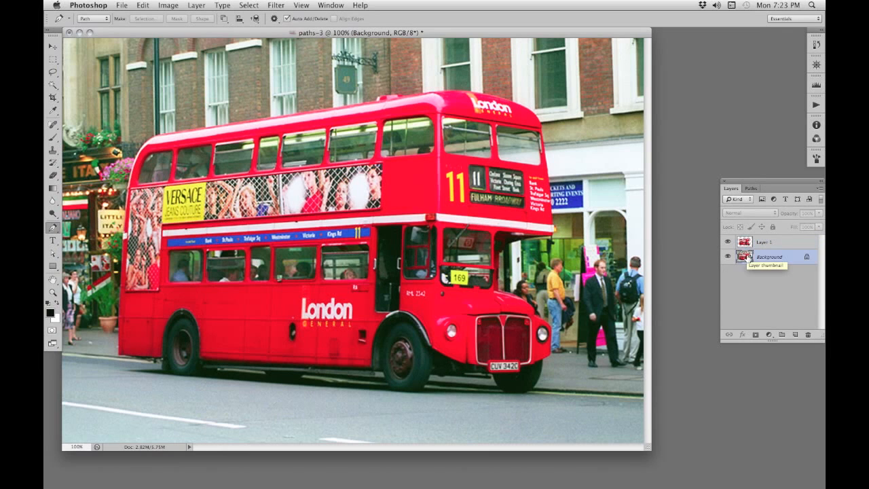
pyautogui.press('super+BackSpace')
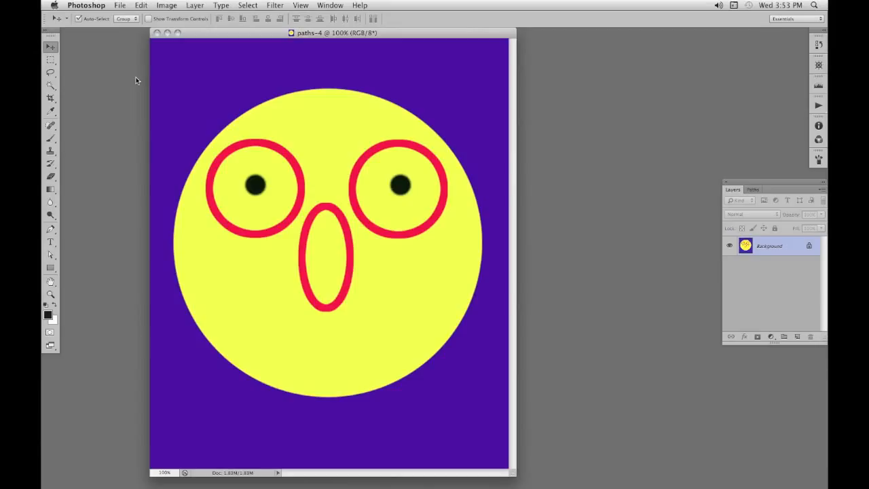
# - Draw an open smile-shaped path below the nose with the Pen tool and shift the whole path slightly
pyautogui.click(51, 230)
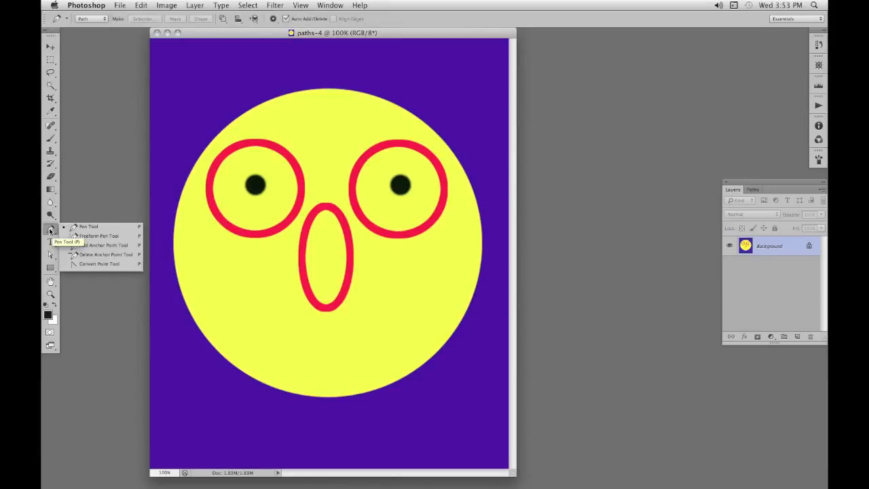
pyautogui.click(251, 323)
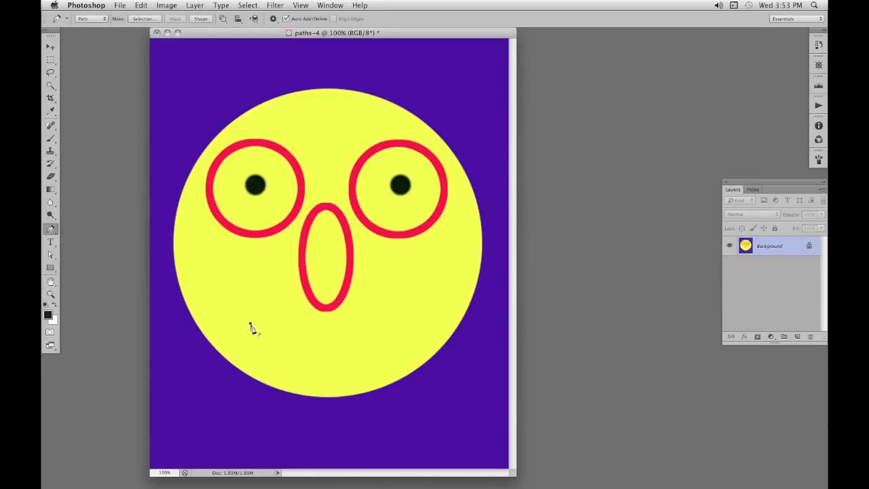
pyautogui.click(407, 324)
pyautogui.moveTo(409, 328); pyautogui.dragTo(497, 265)
pyautogui.press('super')
pyautogui.keyDown('super'); pyautogui.click(411, 285); pyautogui.keyUp('super')
pyautogui.moveTo(50, 254); pyautogui.dragTo(76, 254)
pyautogui.moveTo(327, 347); pyautogui.dragTo(329, 350)
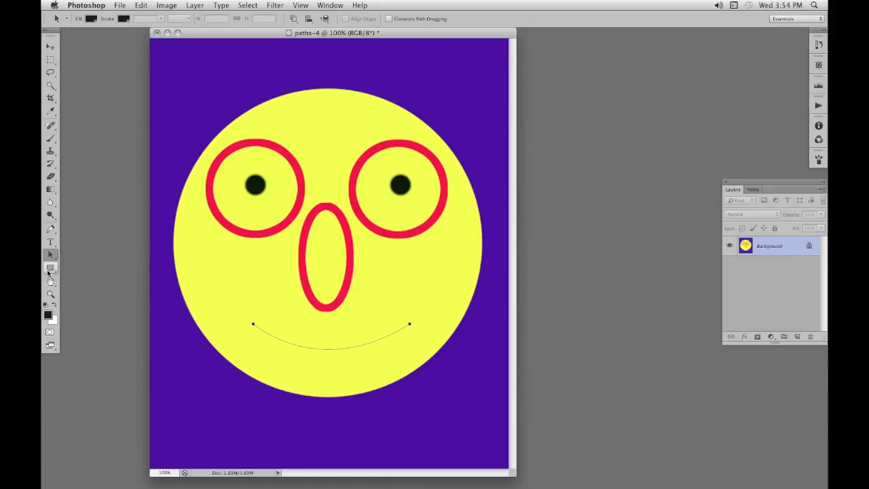
# - Narrow the smile by moving its endpoints inward and deepen its curve with the right endpoint's direction handle
pyautogui.moveTo(50, 256); pyautogui.dragTo(86, 269)
pyautogui.click(252, 324)
pyautogui.moveTo(415, 324); pyautogui.dragTo(401, 325)
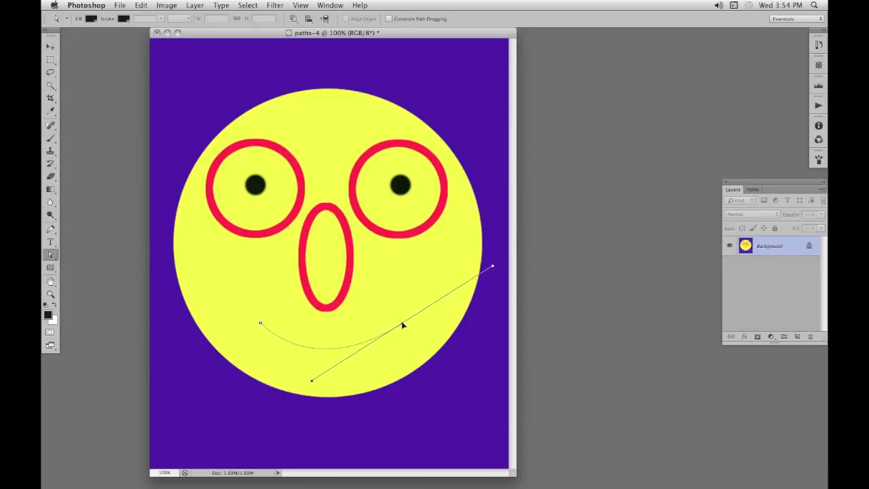
pyautogui.moveTo(312, 385); pyautogui.dragTo(322, 385)
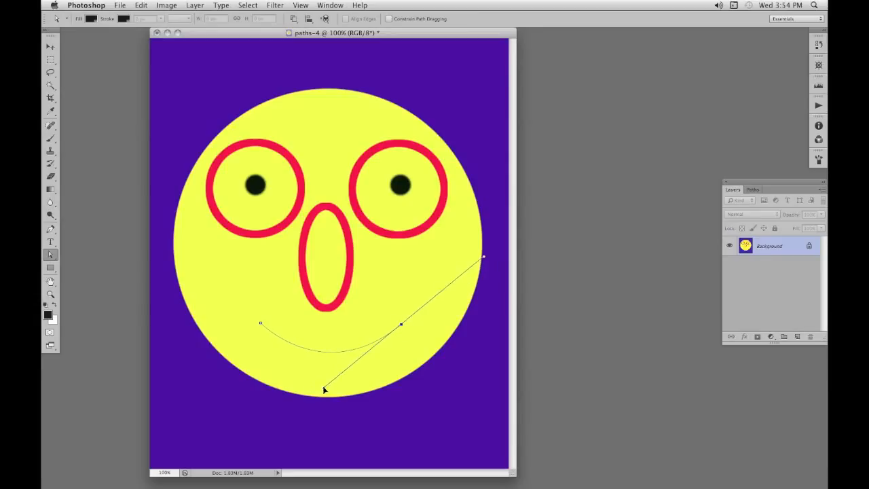
pyautogui.click(297, 385)
# - Nudge the whole smile path slightly to the left under the nose with the Path Selection tool
pyautogui.moveTo(50, 254); pyautogui.dragTo(78, 255)
pyautogui.click(322, 352)
pyautogui.moveTo(321, 353); pyautogui.dragTo(318, 353)
# - Set a bright violet foreground color and ready the Brush tool with a 30-pixel tip
pyautogui.press('i')
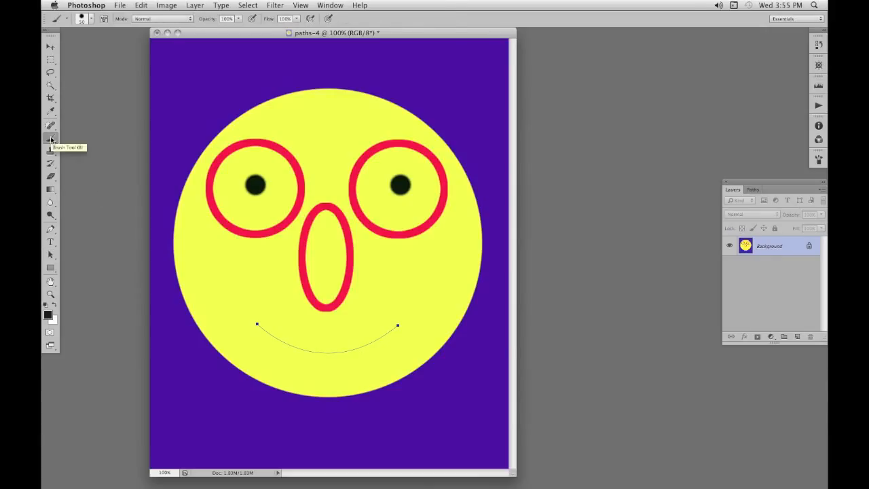
pyautogui.click(48, 315)
pyautogui.moveTo(583, 215); pyautogui.dragTo(583, 200)
pyautogui.click(552, 177)
pyautogui.click(652, 157)
pyautogui.press('b')
# - Stroke the smile work path with the brush and deselect the path
pyautogui.click(754, 189)
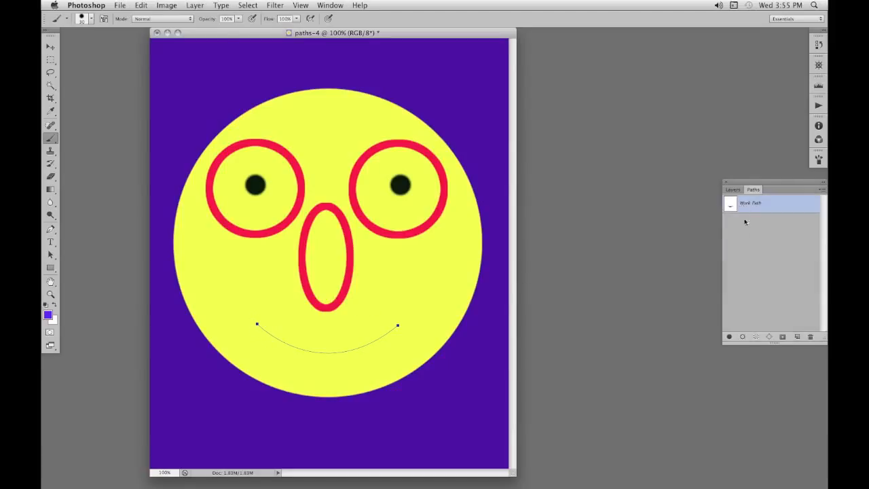
pyautogui.click(742, 337)
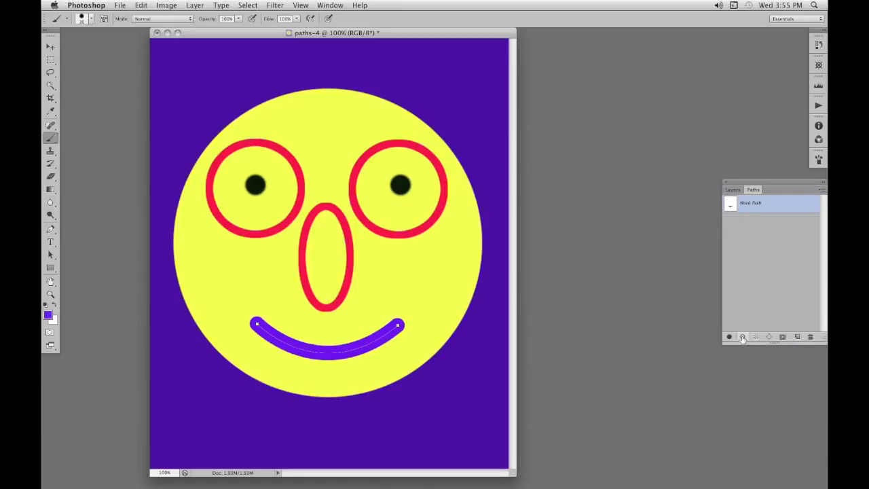
pyautogui.click(741, 253)
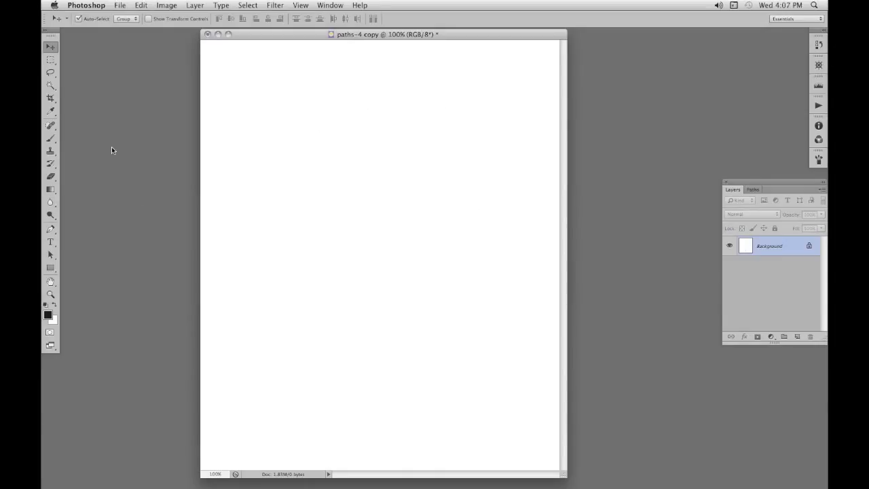
# - Draw an open question-mark-shaped path of five anchor points on the blank canvas with the Pen tool
pyautogui.press('p')
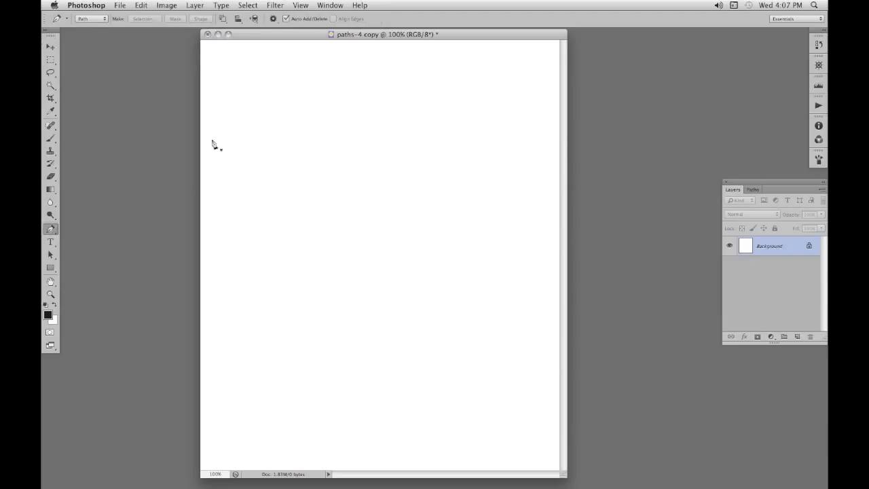
pyautogui.click(279, 135)
pyautogui.moveTo(382, 95); pyautogui.dragTo(435, 104)
pyautogui.moveTo(473, 171); pyautogui.dragTo(487, 229)
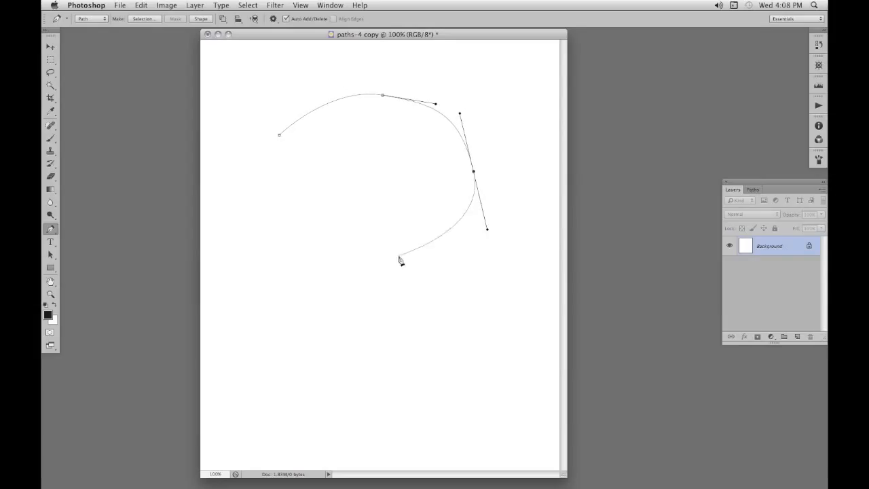
pyautogui.moveTo(387, 277); pyautogui.dragTo(367, 279)
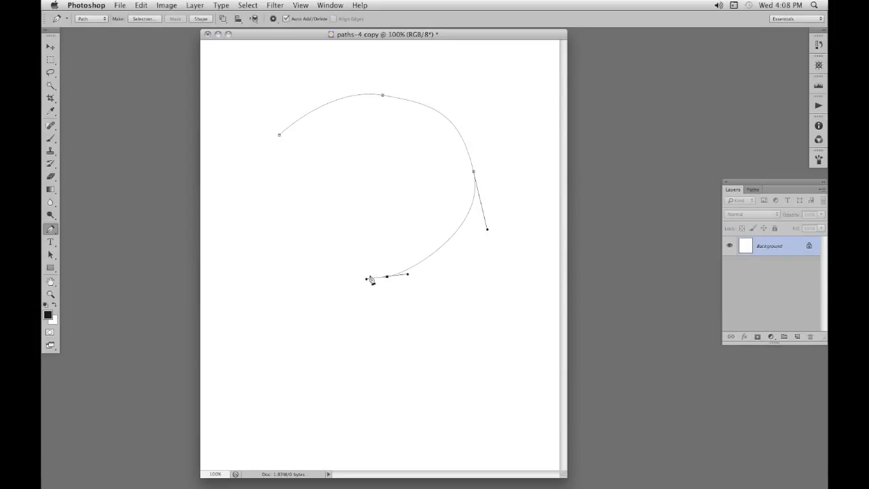
pyautogui.click(378, 359)
pyautogui.keyDown('super'); pyautogui.click(384, 369); pyautogui.keyUp('super')
# - Smooth the question mark's upper curve by adjusting its starting point, right-side point and direction handles with the Direct Selection tool
pyautogui.moveTo(50, 255); pyautogui.dragTo(82, 268)
pyautogui.click(375, 96)
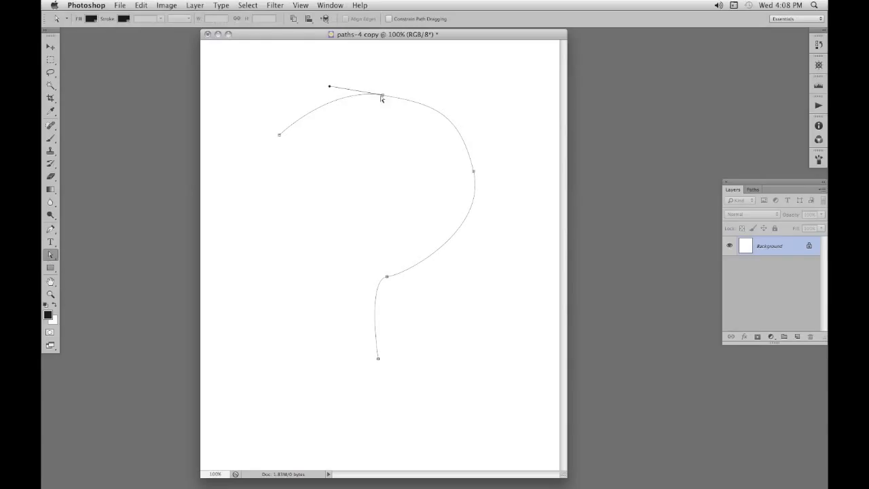
pyautogui.click(429, 101)
pyautogui.moveTo(435, 103); pyautogui.dragTo(426, 99)
pyautogui.moveTo(278, 135); pyautogui.dragTo(292, 142)
pyautogui.click(474, 174)
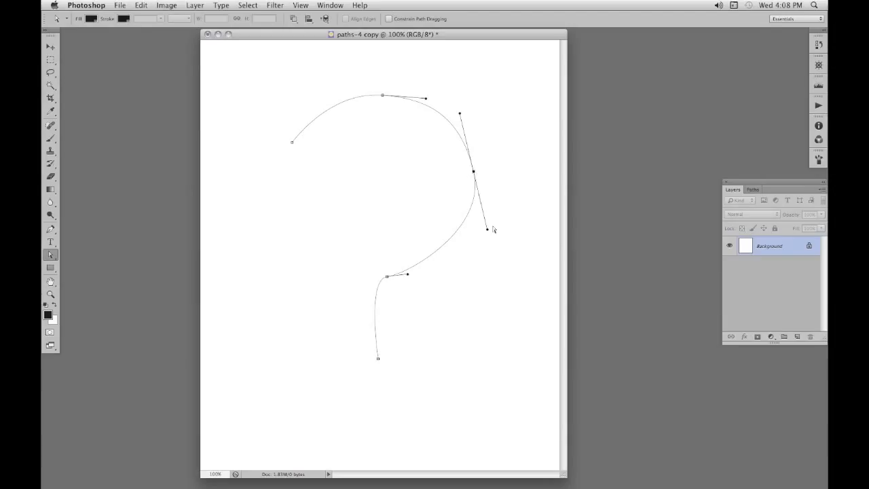
pyautogui.moveTo(493, 230); pyautogui.dragTo(482, 237)
pyautogui.moveTo(474, 174); pyautogui.dragTo(474, 180)
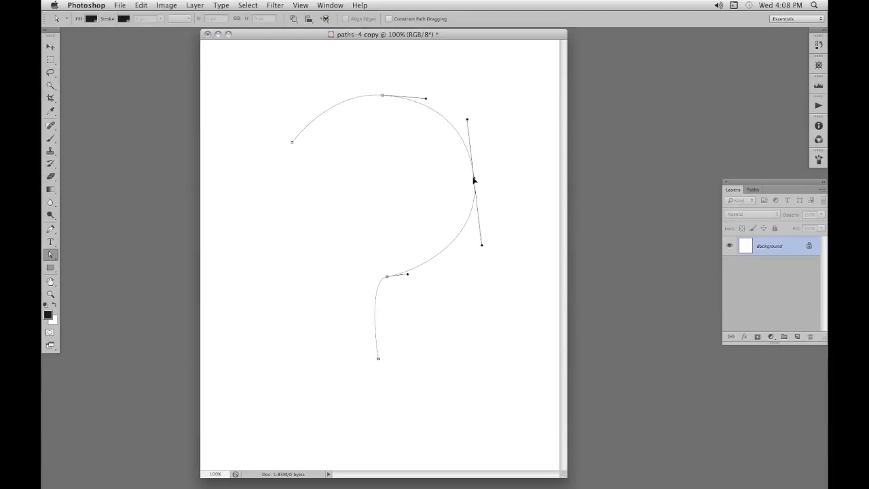
pyautogui.click(516, 222)
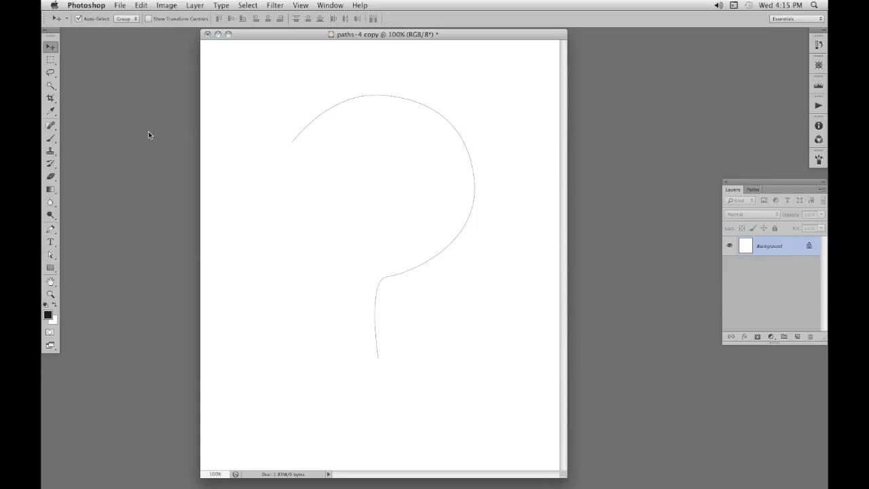
# - Create a new white RGB document 70 pixels wide and 100 pixels high at 100 pixels/inch
pyautogui.press('super+n')
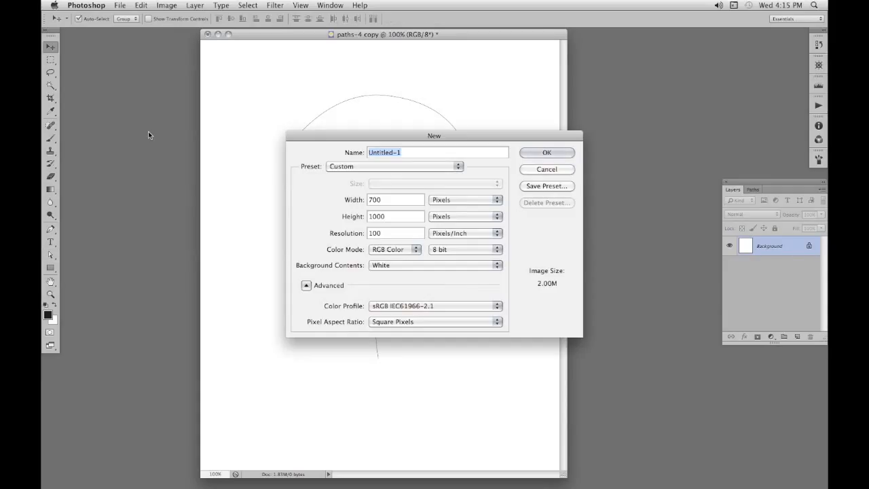
pyautogui.click(384, 216)
pyautogui.press('BackSpace')
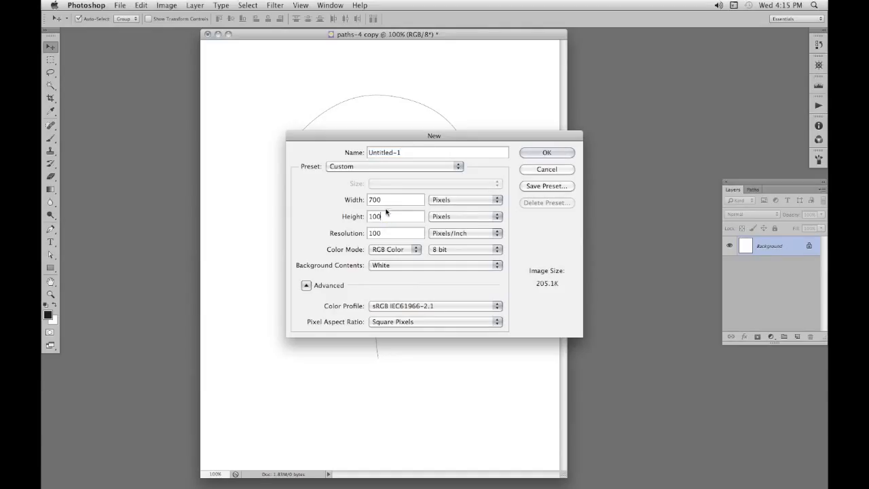
pyautogui.click(384, 199)
pyautogui.press('BackSpace')
pyautogui.click(533, 155)
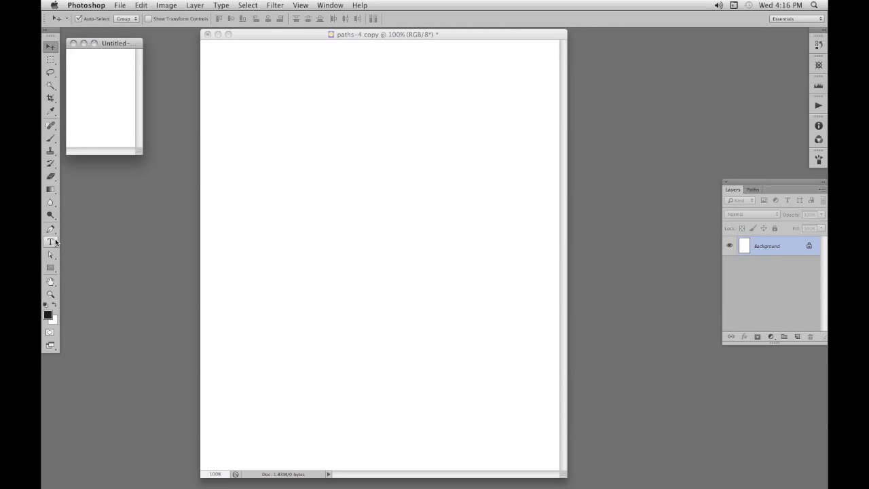
# - Set the Type tool to Letter Gothic Std, Bold, 48 pt
pyautogui.click(51, 242)
pyautogui.click(141, 19)
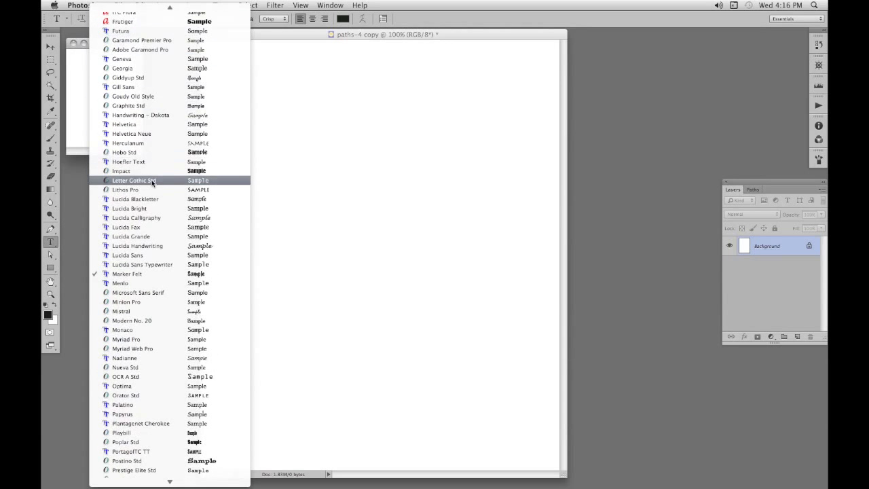
pyautogui.click(151, 180)
pyautogui.click(182, 19)
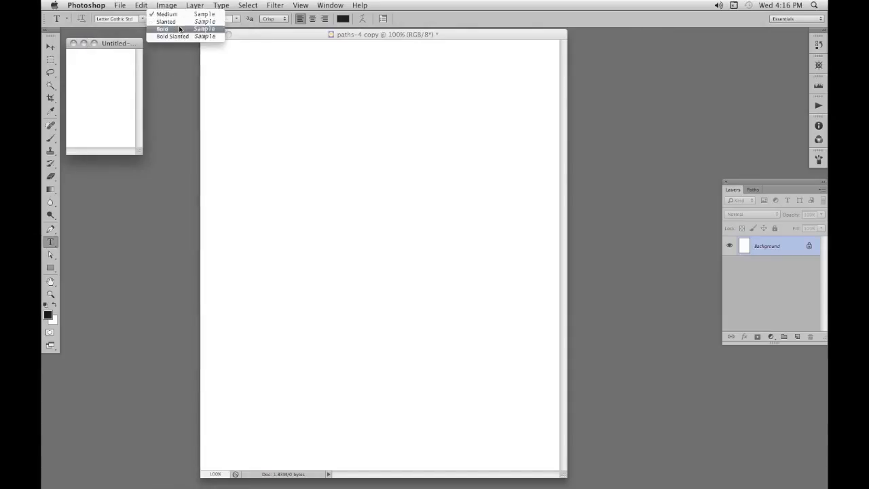
pyautogui.click(163, 28)
pyautogui.click(236, 19)
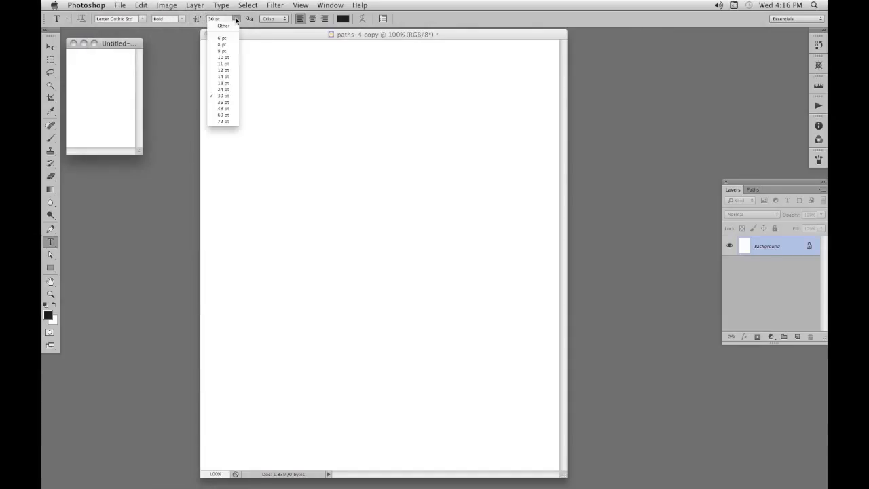
pyautogui.click(222, 108)
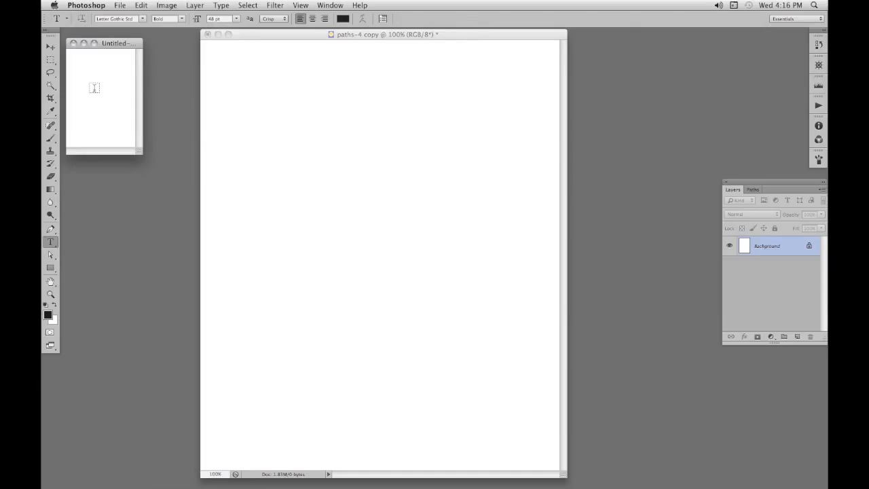
# - Place a "?" text character on the small canvas and flatten the image
pyautogui.click(94, 89)
pyautogui.write('?')
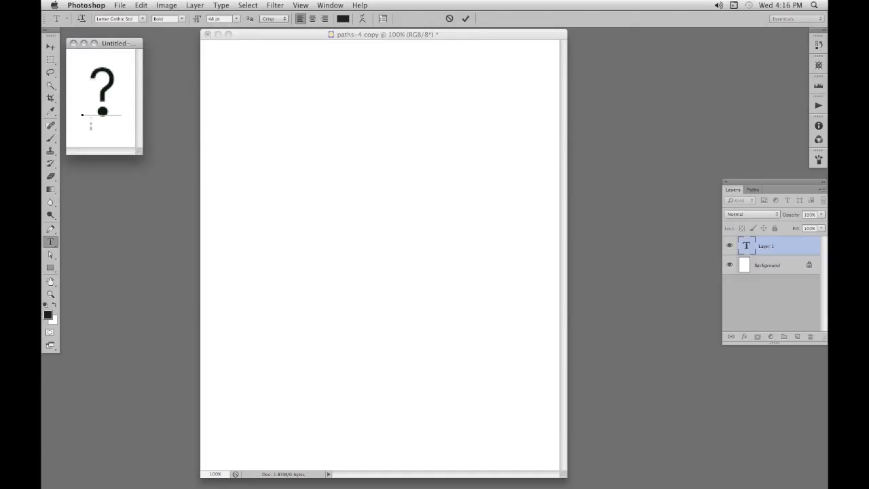
pyautogui.click(52, 48)
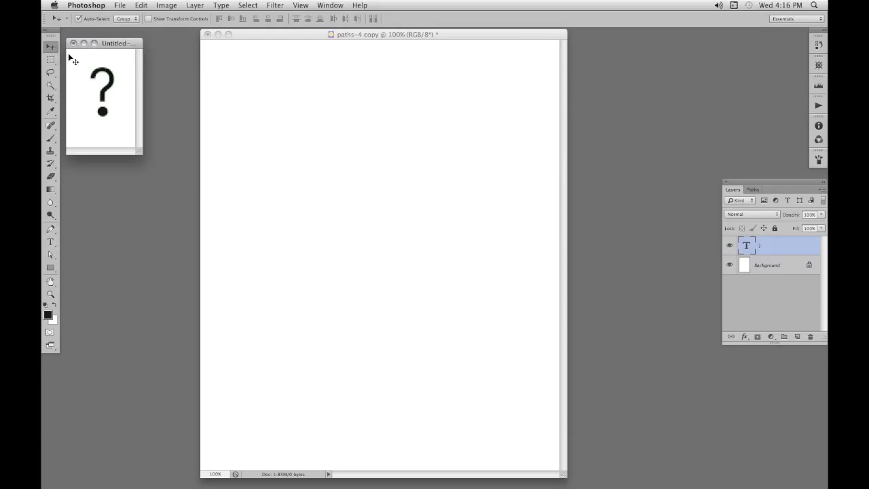
pyautogui.click(820, 192)
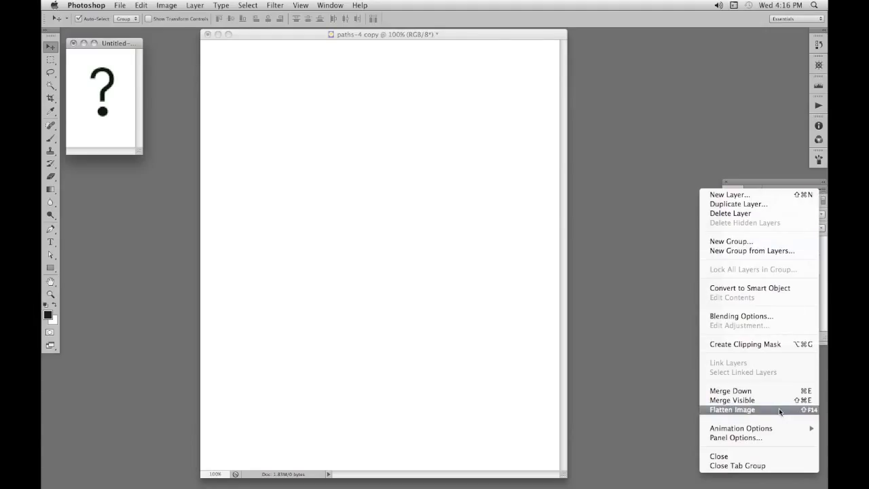
pyautogui.click(732, 409)
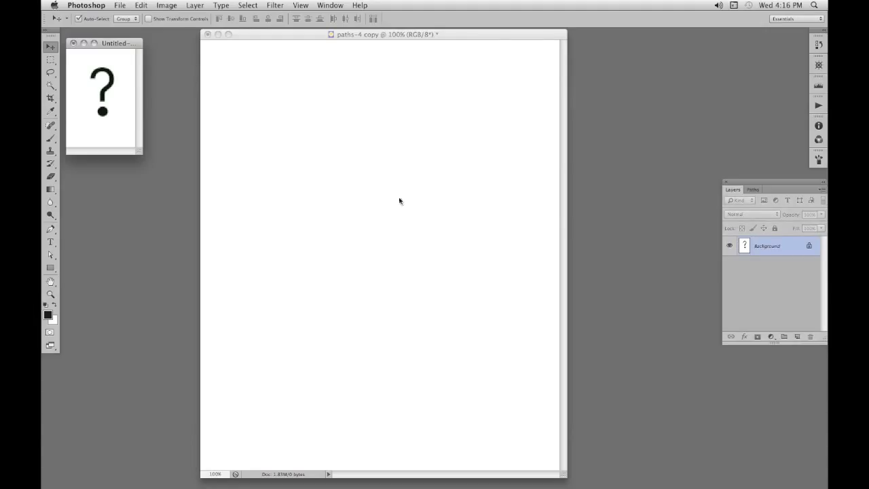
# - Select the question mark with the Rectangular Marquee and define it as a brush preset named Question1
pyautogui.click(50, 60)
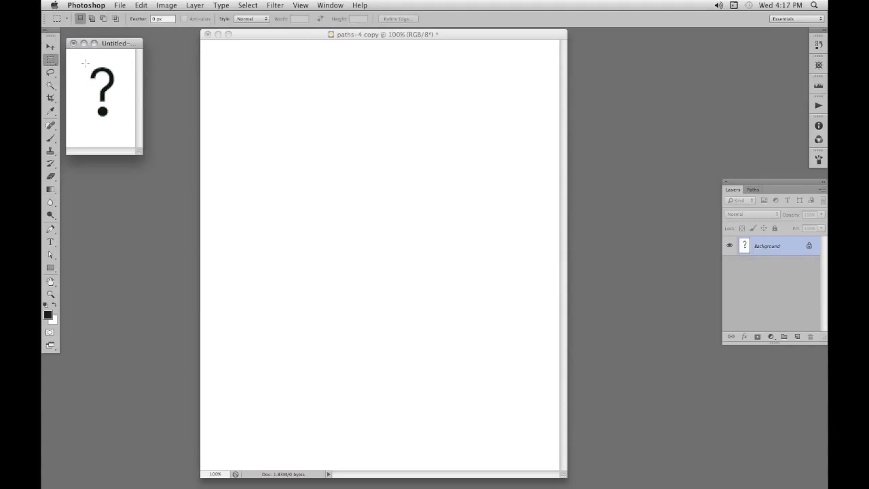
pyautogui.moveTo(85, 63); pyautogui.dragTo(117, 122)
pyautogui.click(140, 5)
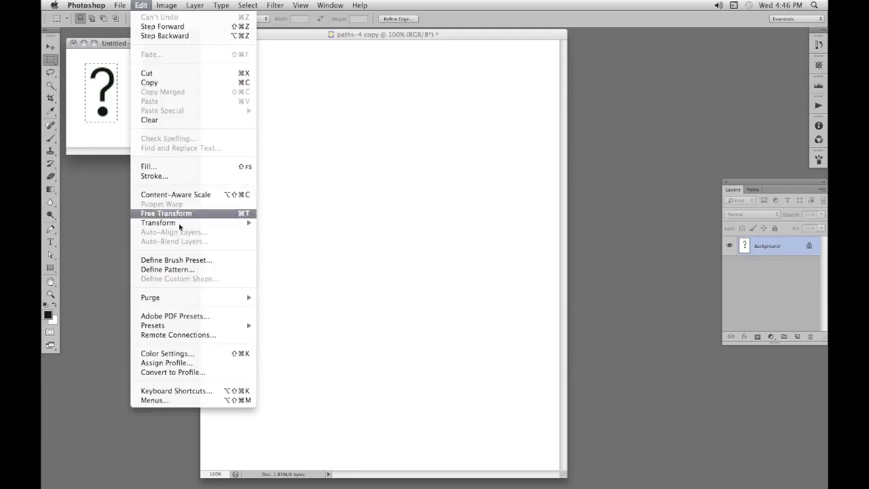
pyautogui.click(181, 261)
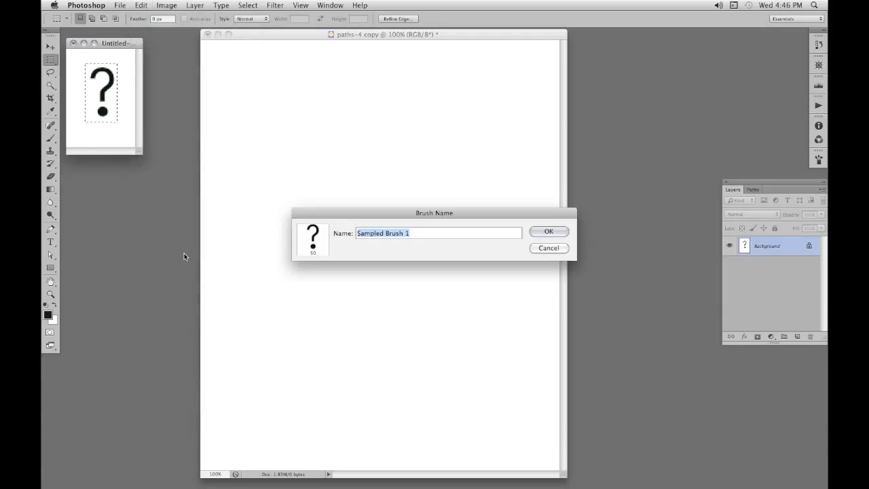
pyautogui.write('Question')
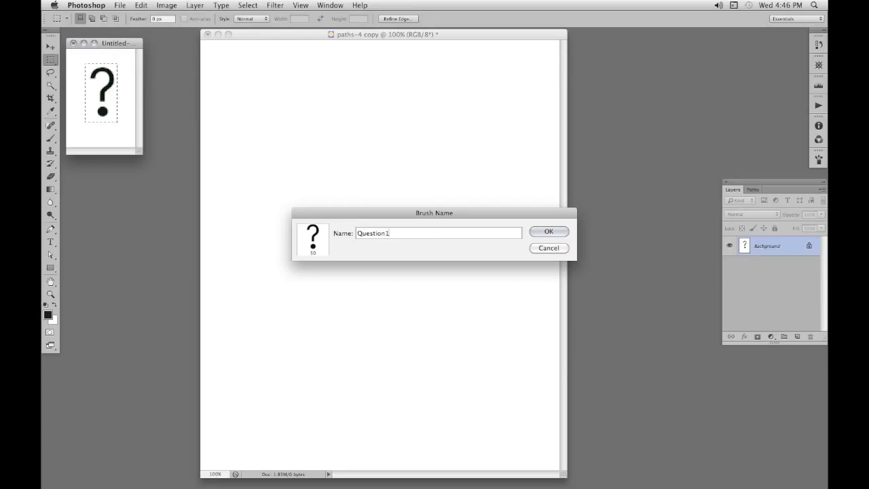
pyautogui.click(541, 232)
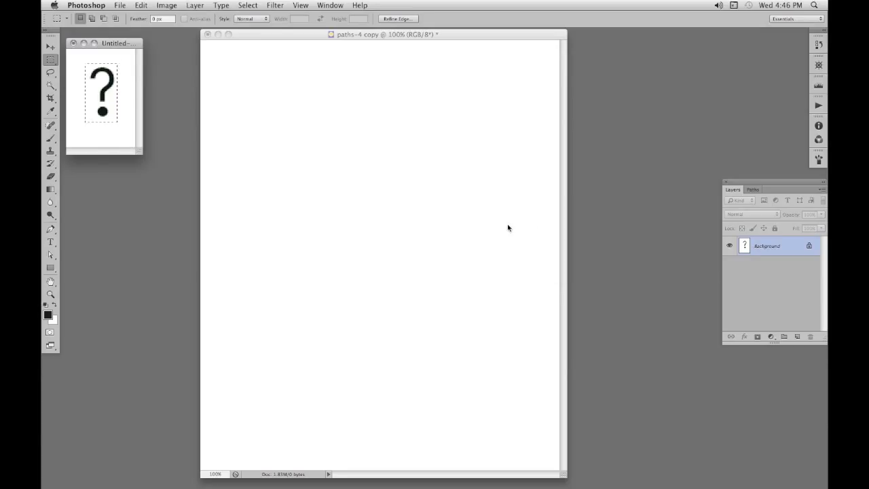
# - In the paths-4 copy document, set the question mark brush's spacing to 150% and stroke the work path with it
pyautogui.click(485, 115)
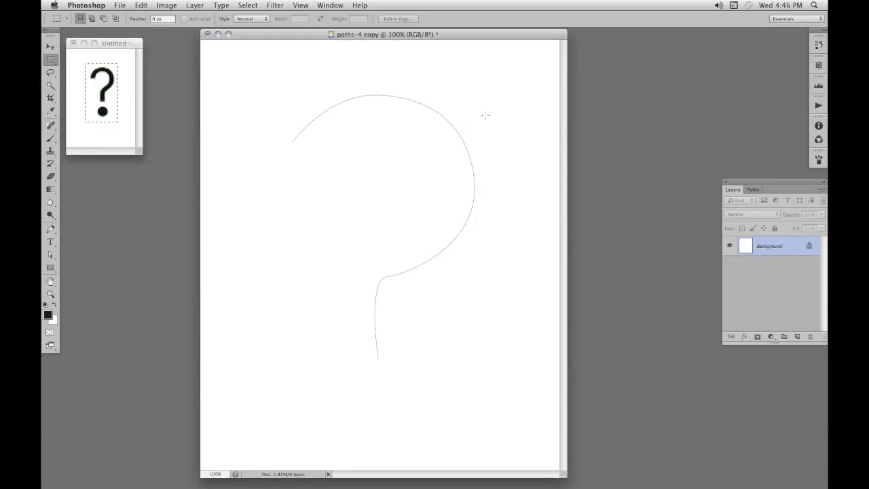
pyautogui.click(50, 138)
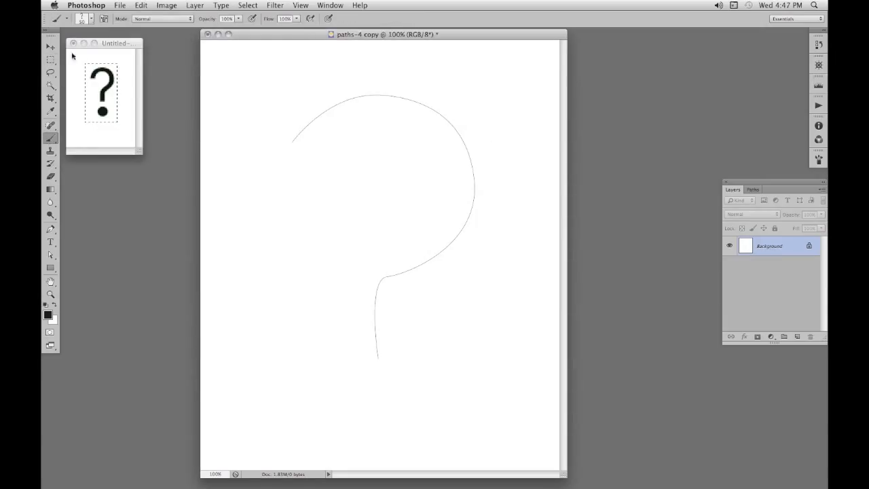
pyautogui.click(104, 18)
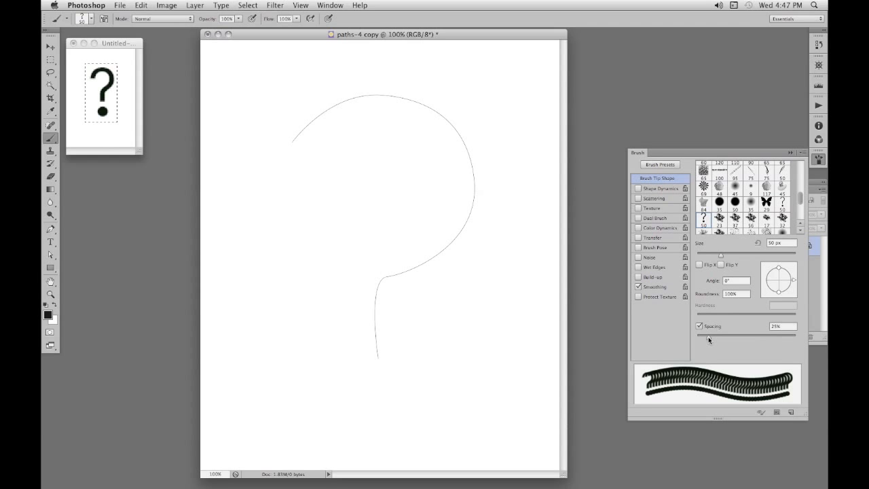
pyautogui.moveTo(708, 336); pyautogui.dragTo(758, 338)
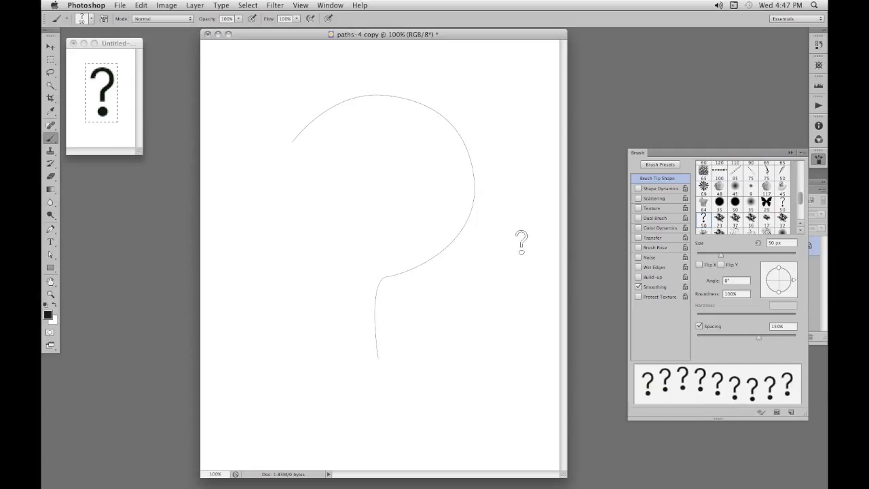
pyautogui.click(818, 159)
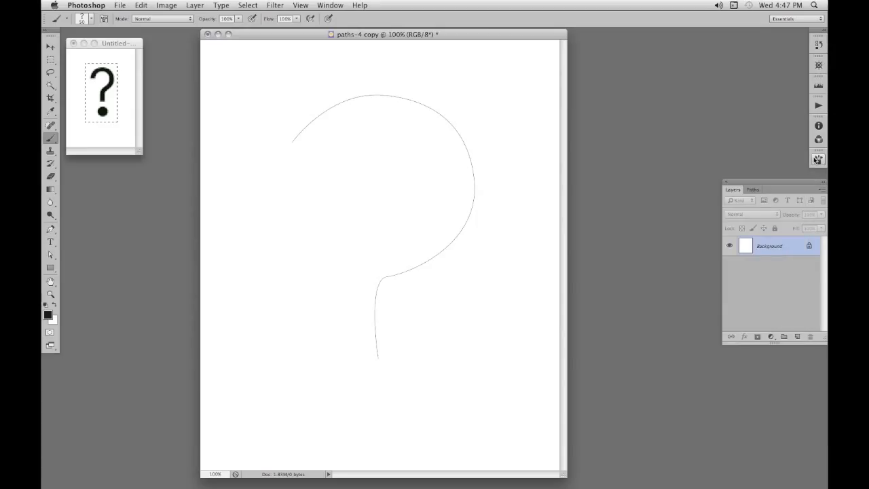
pyautogui.click(750, 189)
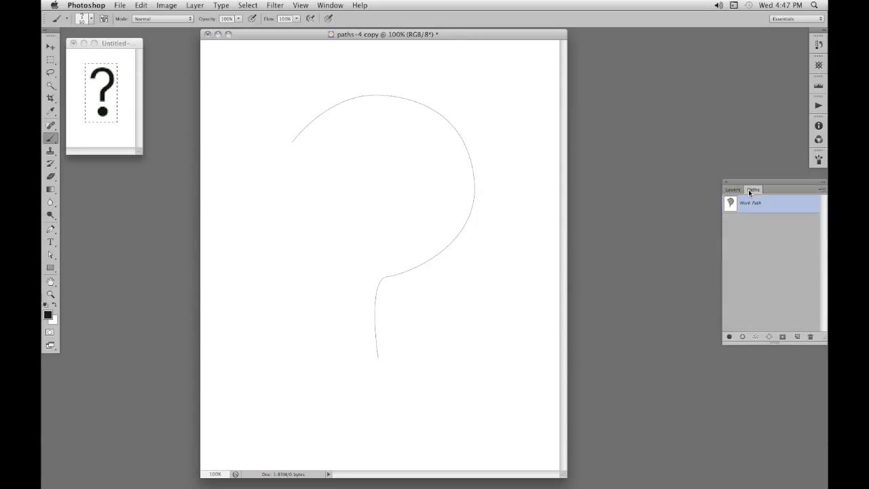
pyautogui.click(742, 337)
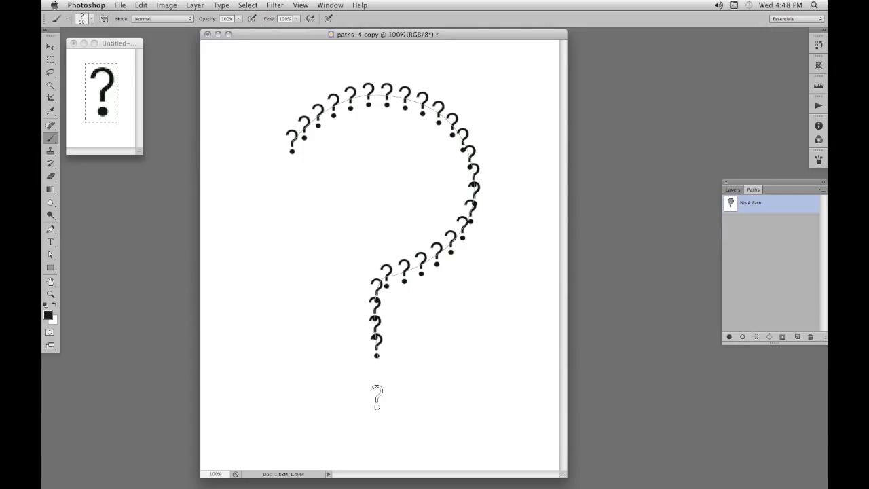
# - Deselect the area in the small document and replace its question mark with a 72 pt "?" centered on the canvas
pyautogui.click(116, 48)
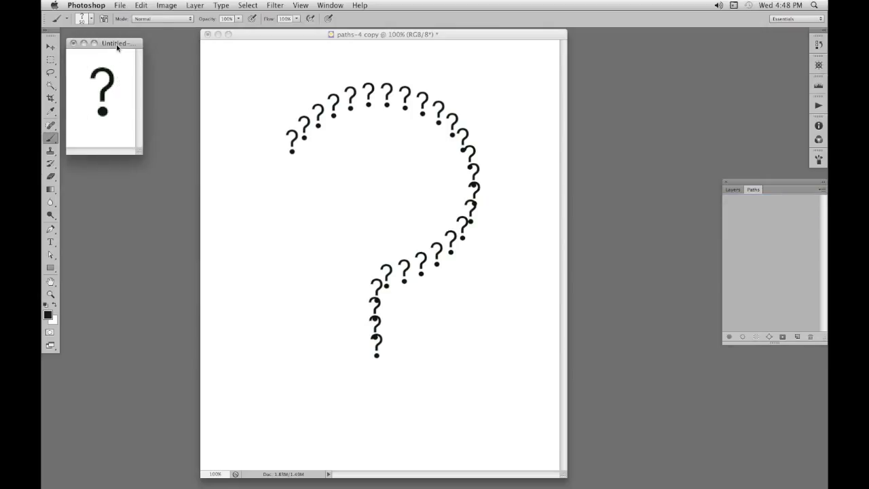
pyautogui.press('super+d')
pyautogui.click(49, 242)
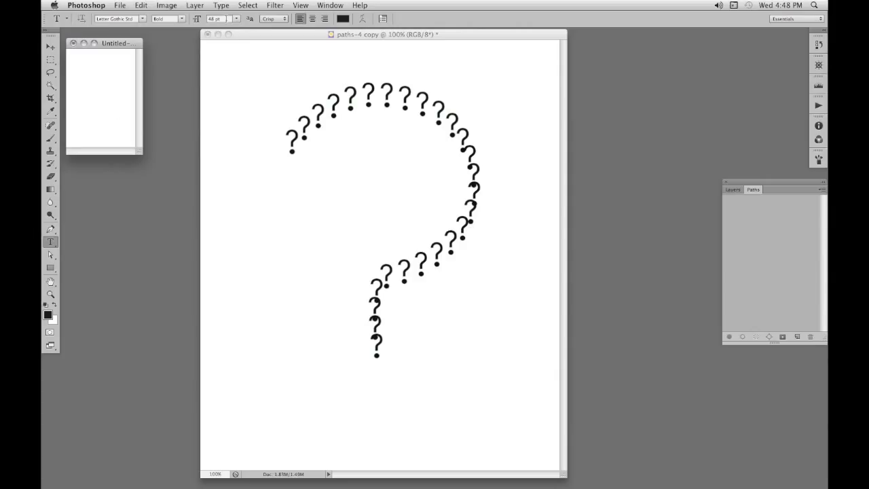
pyautogui.click(237, 20)
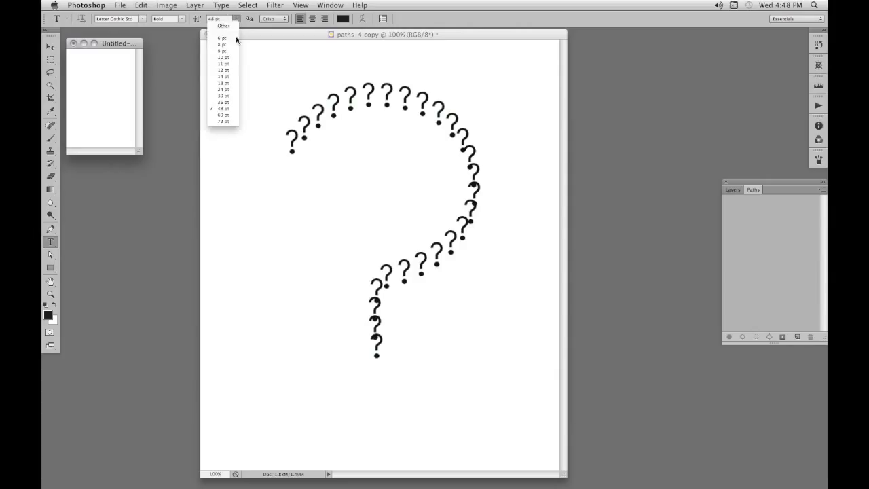
pyautogui.click(232, 122)
pyautogui.click(93, 95)
pyautogui.write('?')
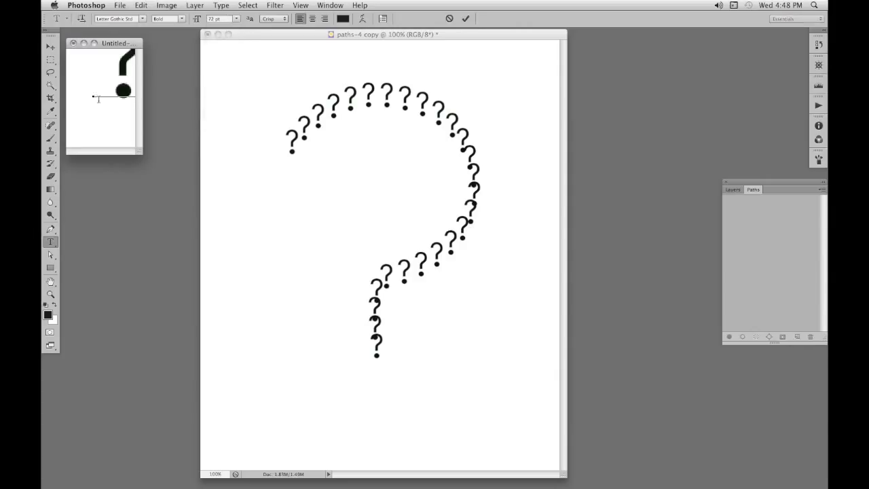
pyautogui.moveTo(93, 133); pyautogui.dragTo(73, 171)
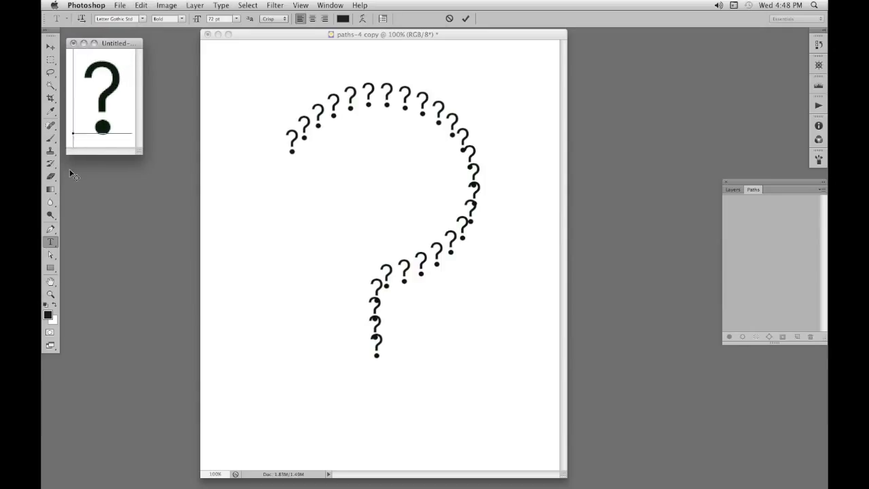
pyautogui.click(53, 47)
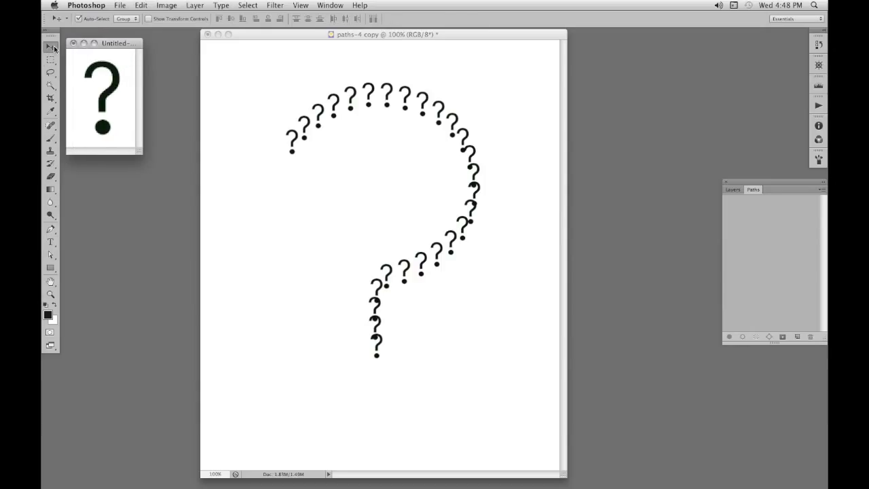
# - Select the larger question mark with the Rectangular Marquee and define it as a brush preset named Question2
pyautogui.click(51, 59)
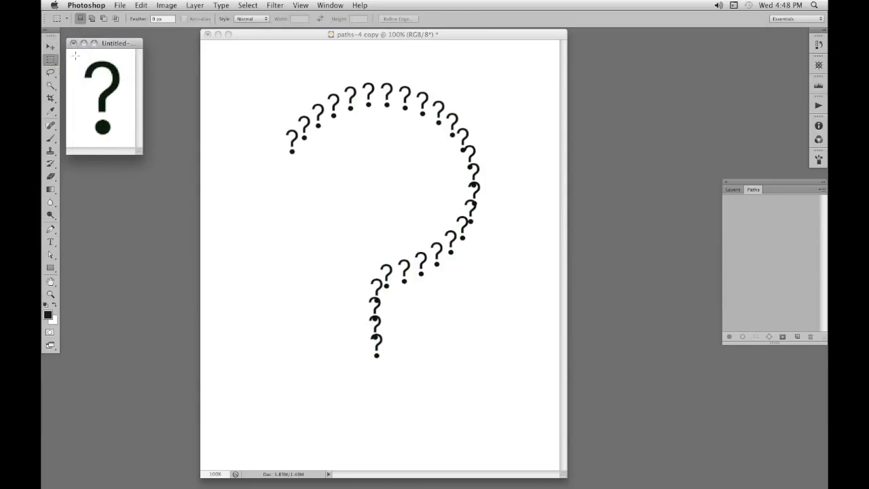
pyautogui.moveTo(75, 56); pyautogui.dragTo(125, 142)
pyautogui.click(140, 5)
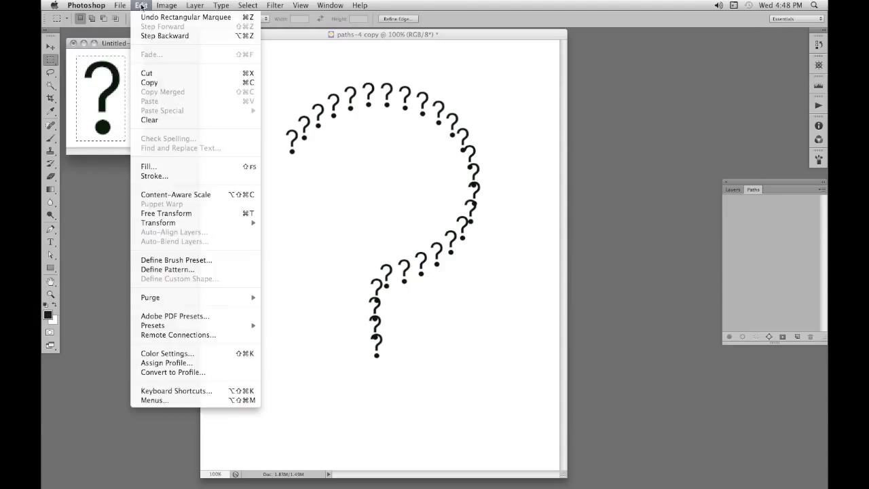
pyautogui.click(182, 262)
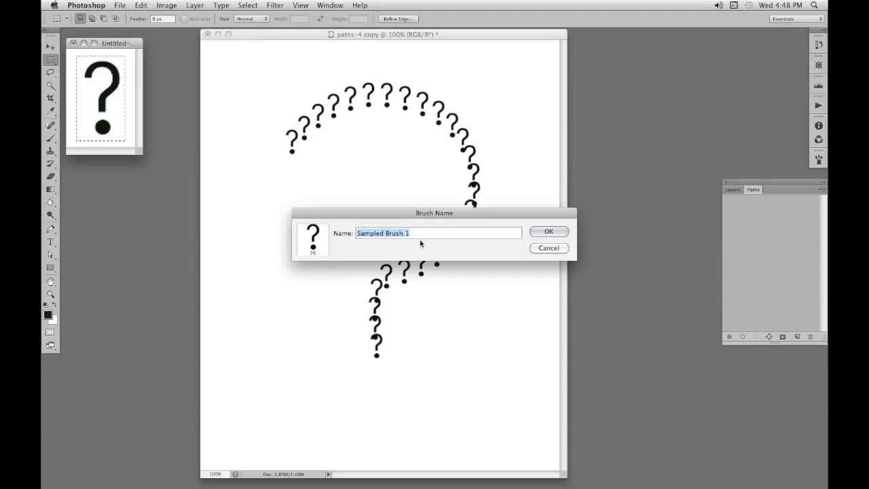
pyautogui.write('Question2')
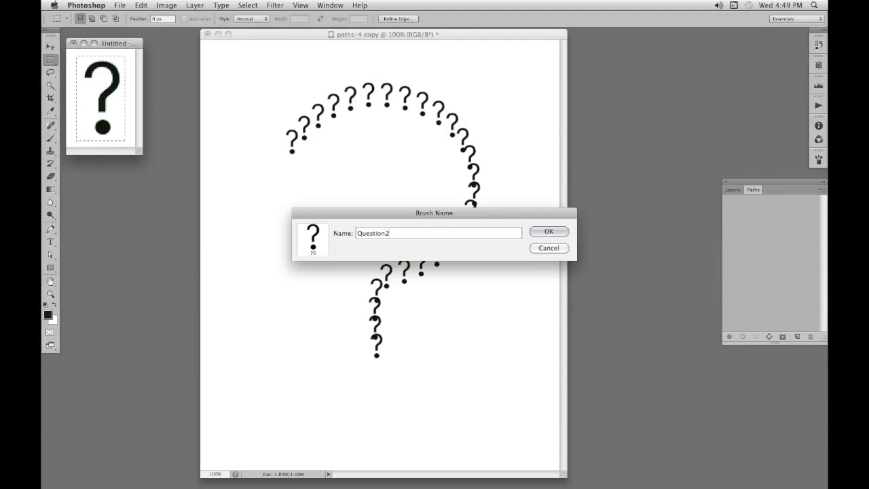
pyautogui.click(561, 231)
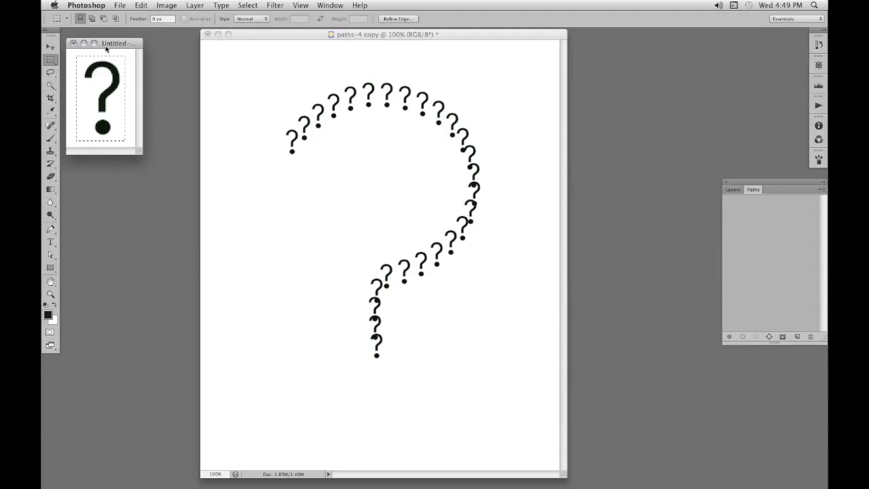
# - Stamp the 76 px question-mark brush beneath the question-mark stroke in the paths-4 copy document as its dot
pyautogui.click(50, 138)
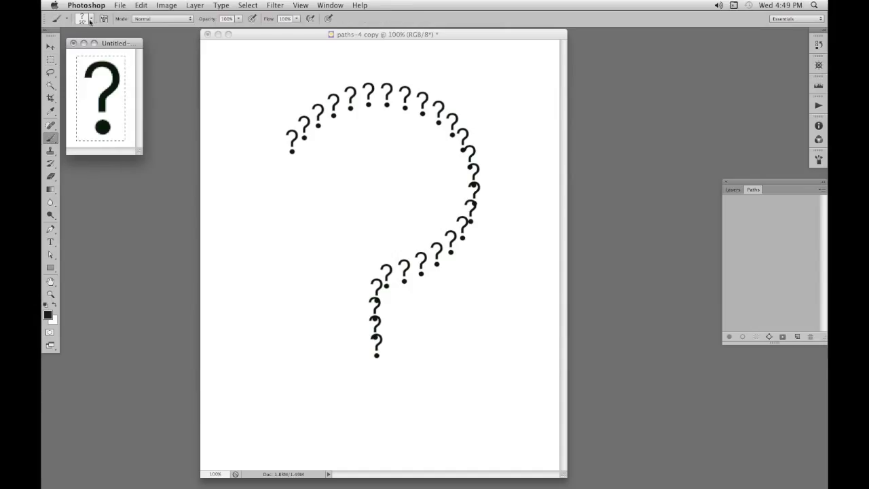
pyautogui.click(104, 18)
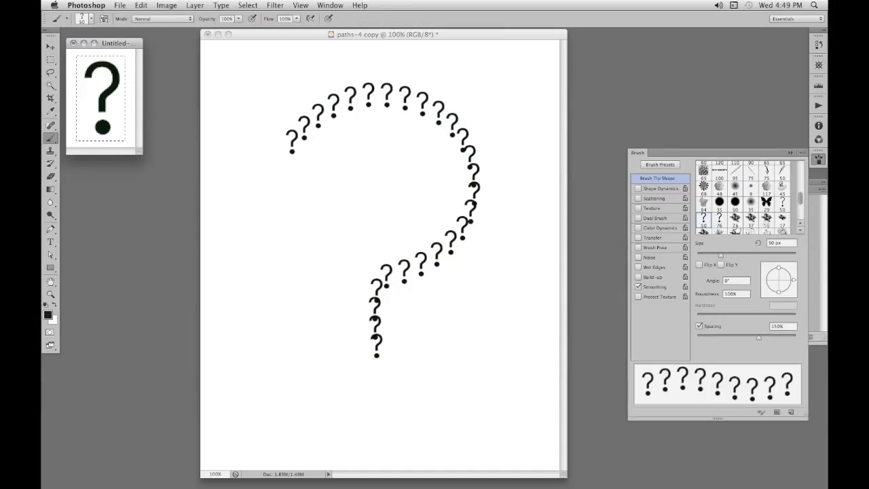
pyautogui.click(719, 218)
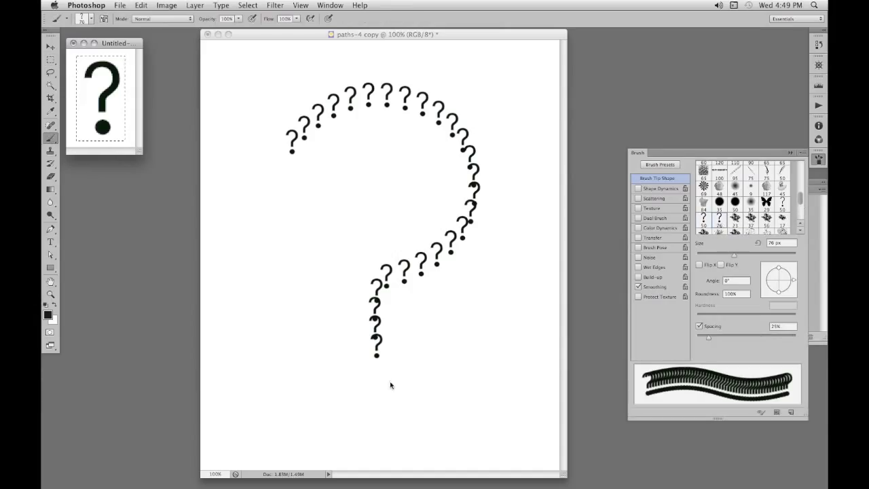
pyautogui.press('F5')
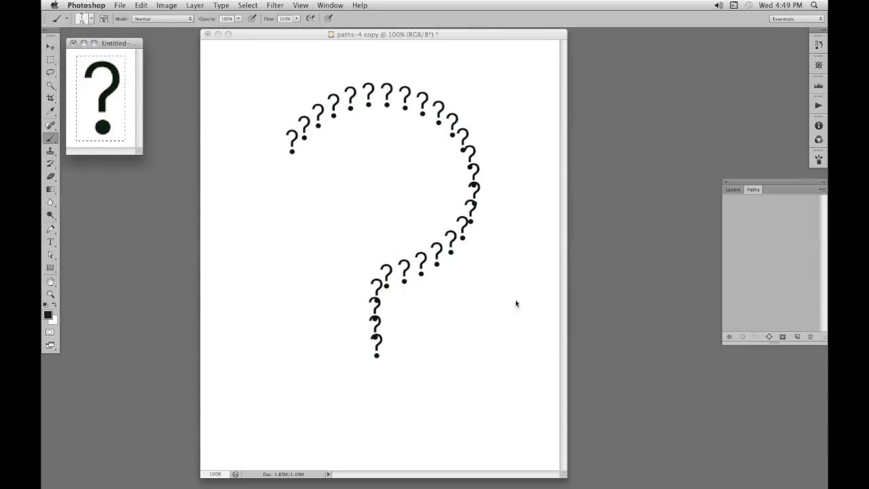
pyautogui.click(377, 399)
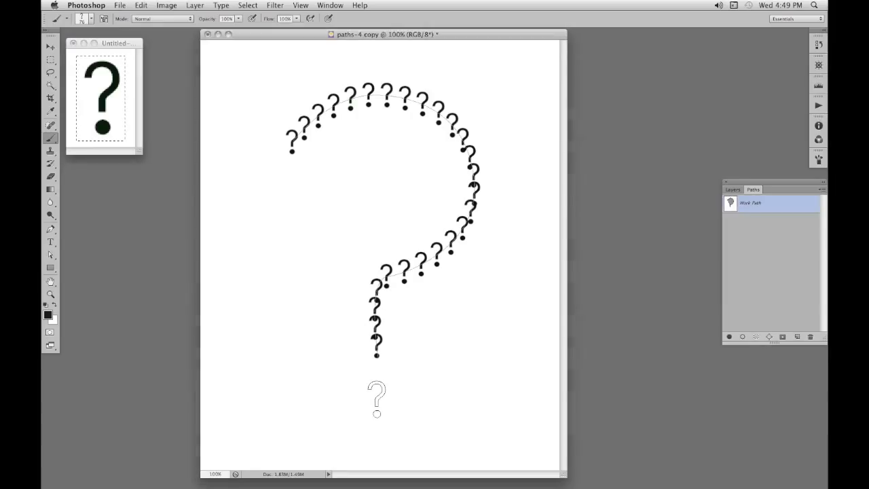
pyautogui.click(377, 399)
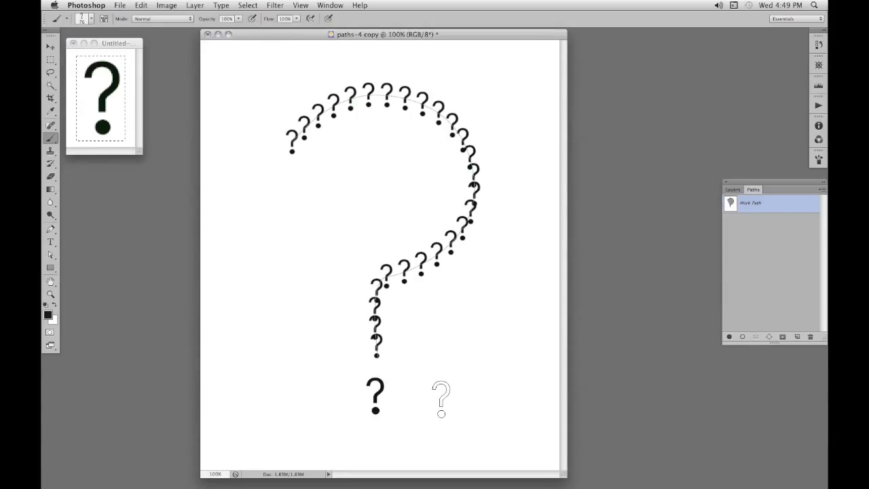
pyautogui.click(744, 261)
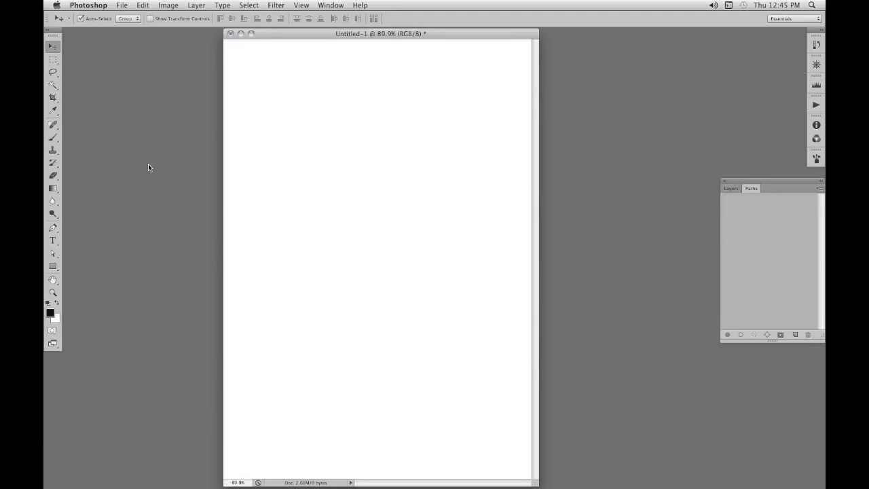
# - Using the Freeform Pen tool with Magnetic off, draw a horizontal line, a diagonal line and freehand curves on the blank canvas
pyautogui.click(53, 228)
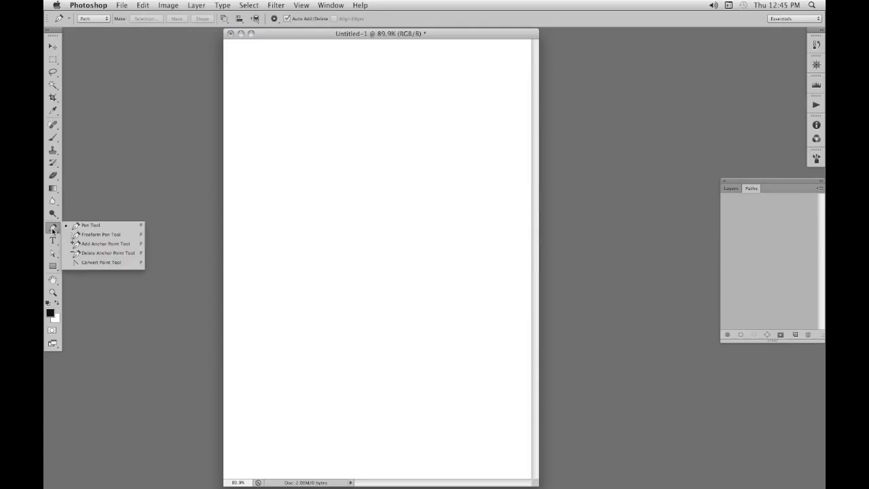
pyautogui.click(88, 235)
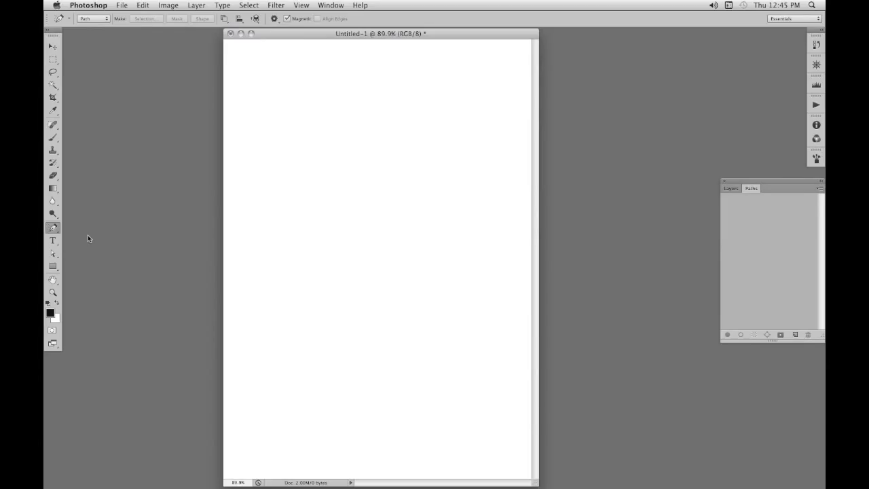
pyautogui.moveTo(267, 99); pyautogui.dragTo(437, 97)
pyautogui.moveTo(316, 128); pyautogui.dragTo(379, 219)
pyautogui.moveTo(409, 178)
pyautogui.mouseDown()
pyautogui.moveTo(430, 175)
pyautogui.moveTo(412, 244)
pyautogui.mouseUp()
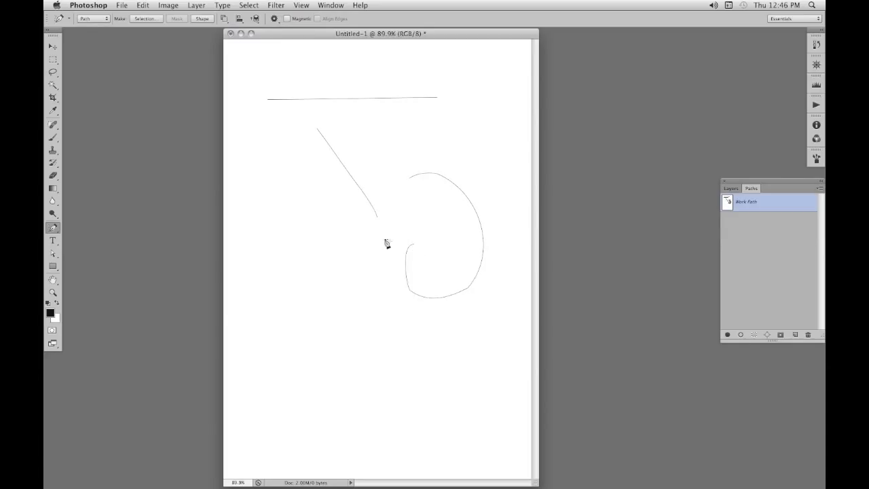
pyautogui.moveTo(304, 248)
pyautogui.mouseDown()
pyautogui.moveTo(315, 345)
pyautogui.moveTo(396, 369)
pyautogui.mouseUp()
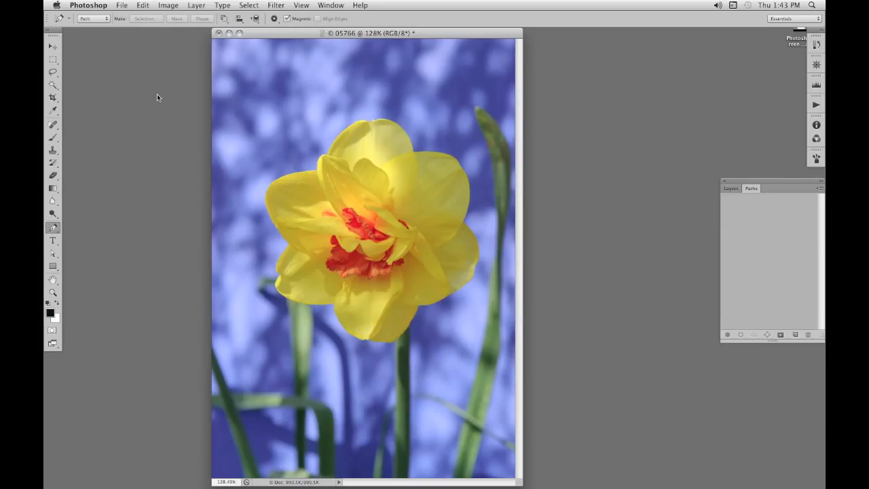
# - Using the Freeform Pen with Magnetic on, trace the daffodil's outer edge from its top petal around the neighbouring petal, and close the path
pyautogui.press('super+equal')
pyautogui.press('super+equal')
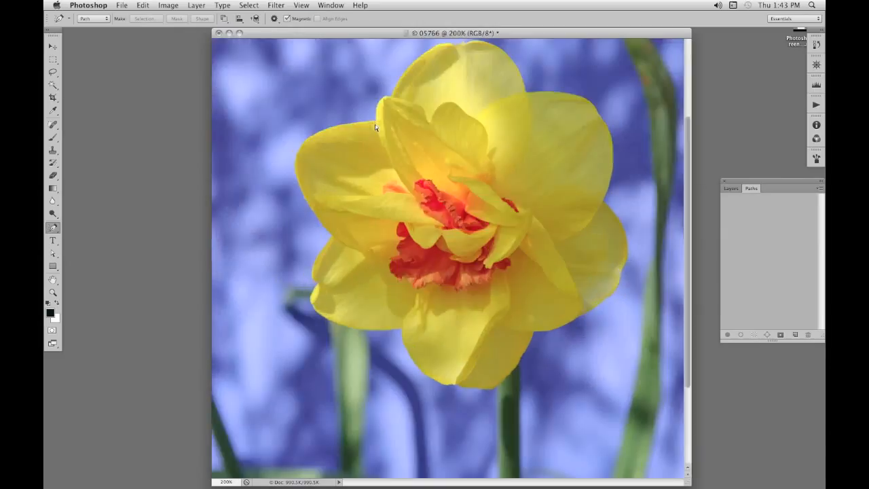
pyautogui.moveTo(385, 108); pyautogui.dragTo(348, 241)
pyautogui.moveTo(338, 144); pyautogui.dragTo(336, 193)
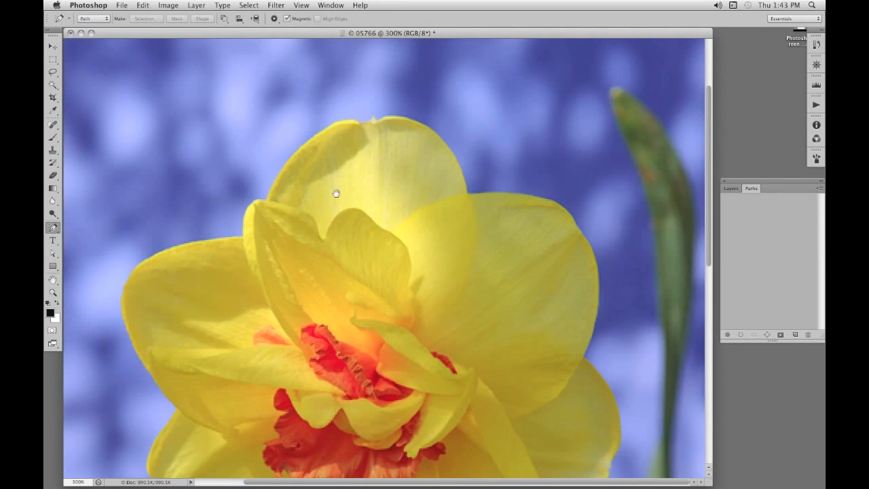
pyautogui.click(377, 120)
pyautogui.scroll(1, 590, 244)
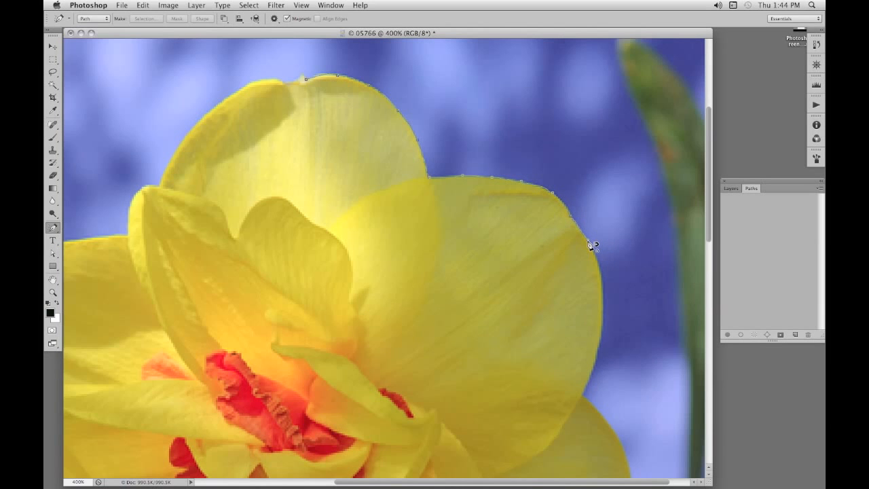
pyautogui.scroll(-1, 591, 244)
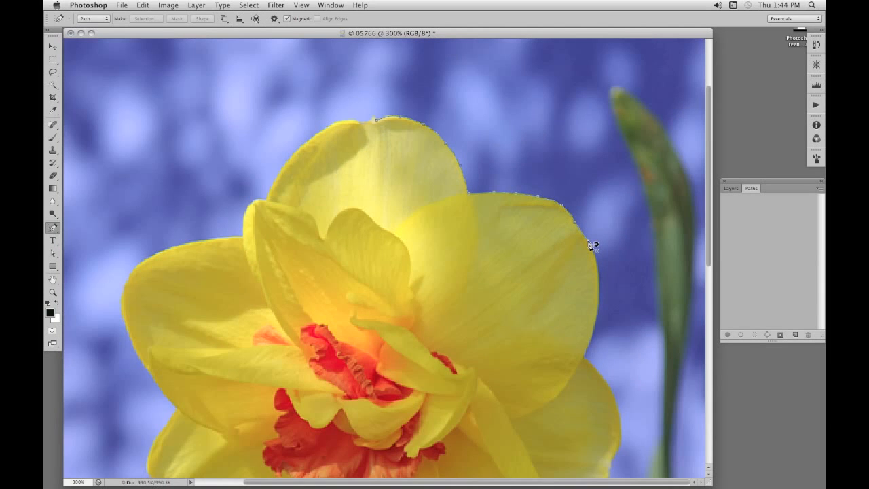
pyautogui.click(380, 124)
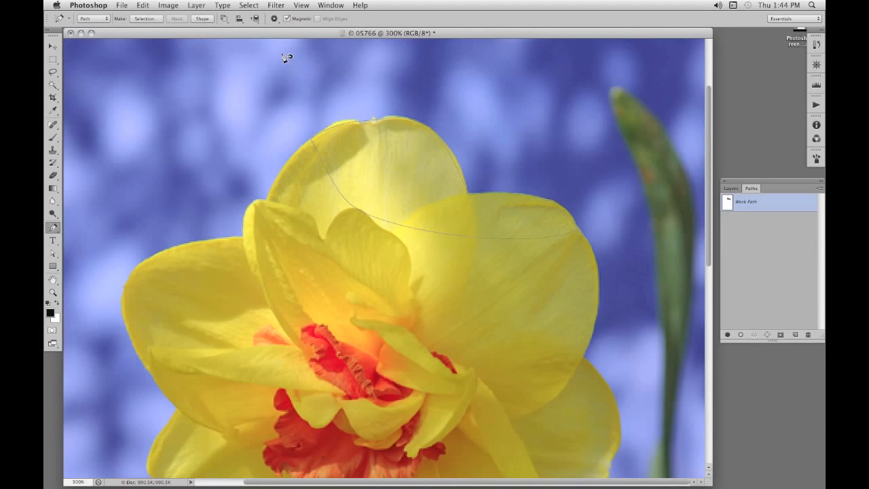
# - Set the magnetic pen's frequency to 100 and trace along the upper edge of the daffodil's left petal
pyautogui.click(274, 19)
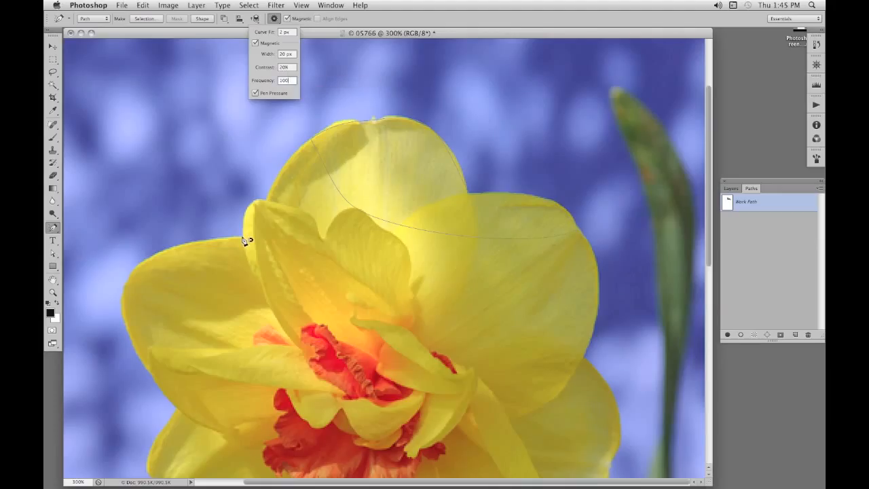
pyautogui.click(242, 237)
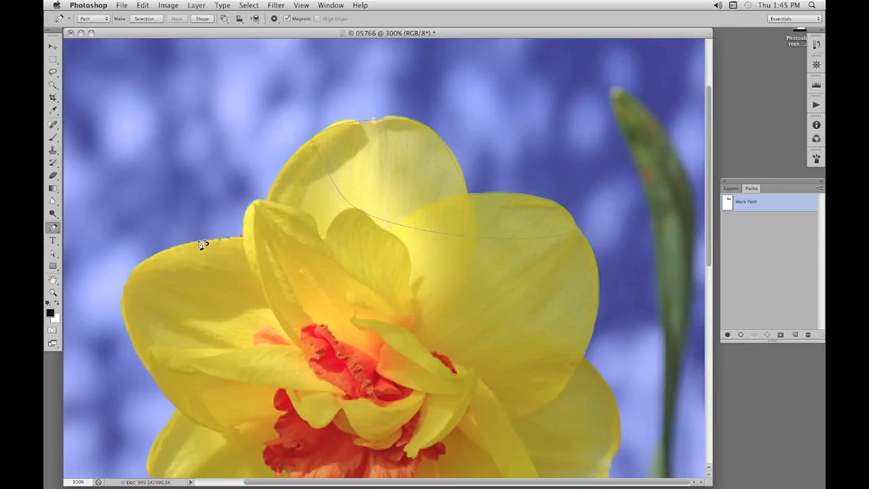
pyautogui.moveTo(184, 247); pyautogui.dragTo(146, 262)
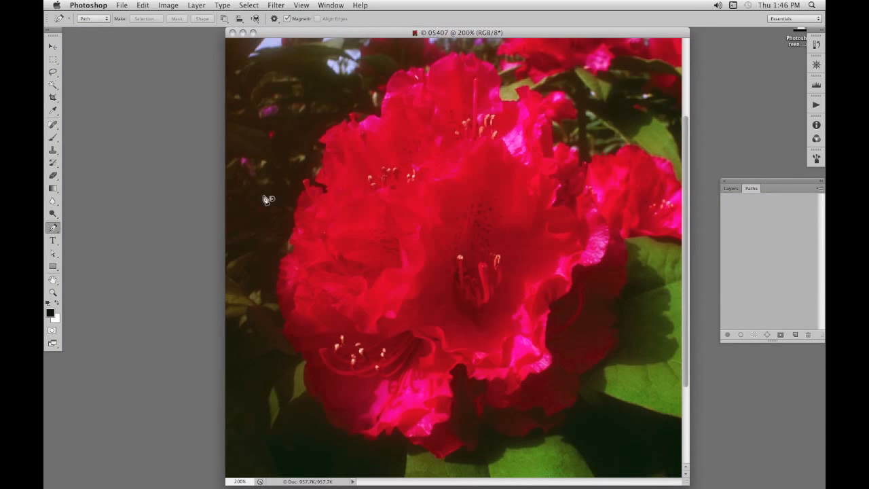
# - Trace the outer edge of the red flower in the 05407 image with the magnetic Freeform Pen
pyautogui.moveTo(296, 202)
pyautogui.mouseDown()
pyautogui.moveTo(296, 252)
pyautogui.moveTo(283, 266)
pyautogui.moveTo(324, 408)
pyautogui.moveTo(319, 415)
pyautogui.moveTo(324, 410)
pyautogui.moveTo(331, 427)
pyautogui.moveTo(372, 446)
pyautogui.moveTo(402, 434)
pyautogui.moveTo(433, 455)
pyautogui.moveTo(471, 447)
pyautogui.moveTo(486, 422)
pyautogui.moveTo(531, 437)
pyautogui.mouseUp()
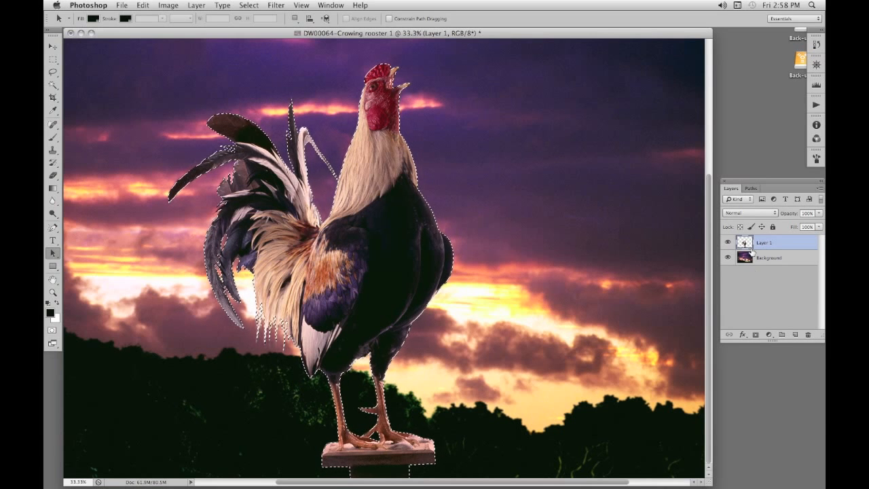
# - Convert the rooster selection to a work path, and hide both Layer 1 and the Background
pyautogui.moveTo(750, 188); pyautogui.dragTo(698, 129)
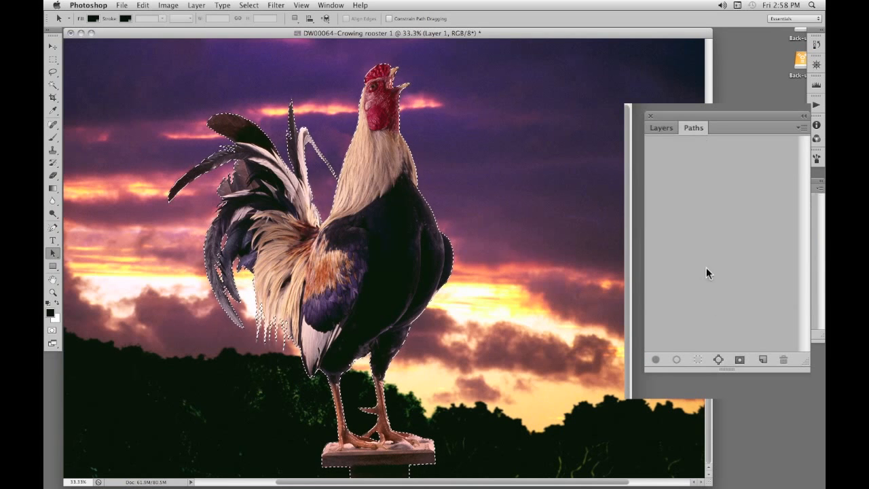
pyautogui.click(717, 360)
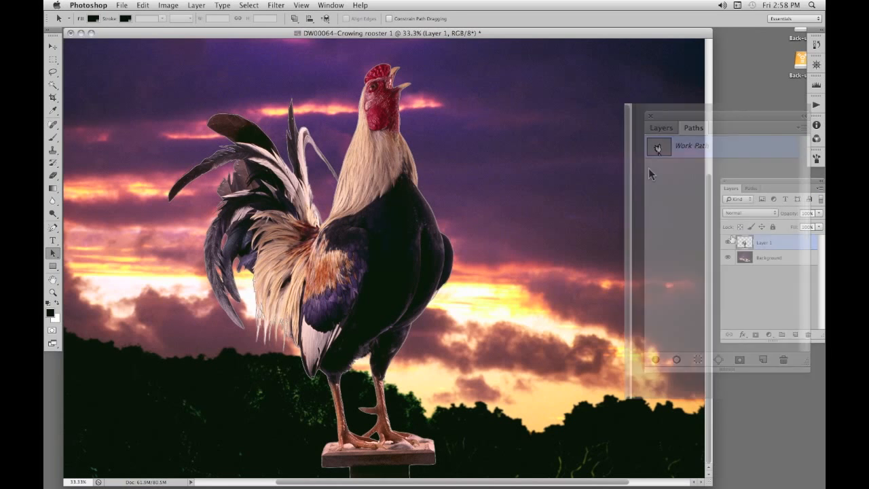
pyautogui.click(730, 243)
pyautogui.click(727, 258)
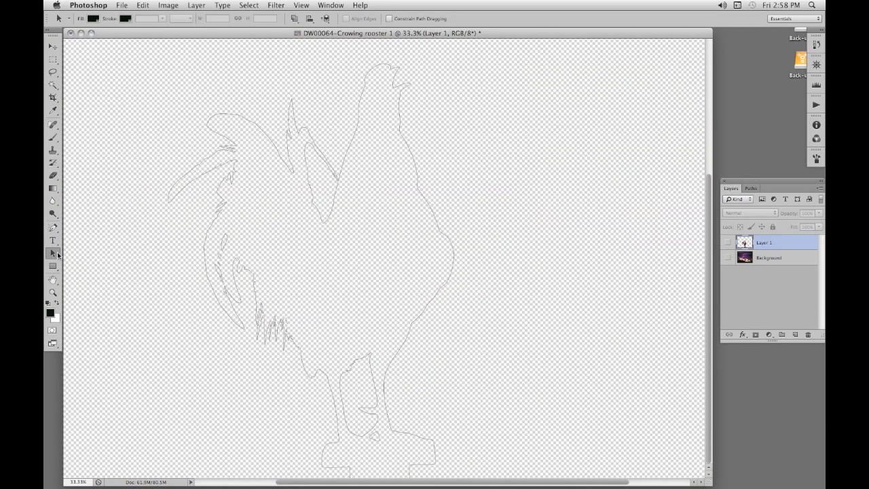
# - Select the rooster's outline path at the tail with the Path Selection tool
pyautogui.click(54, 254)
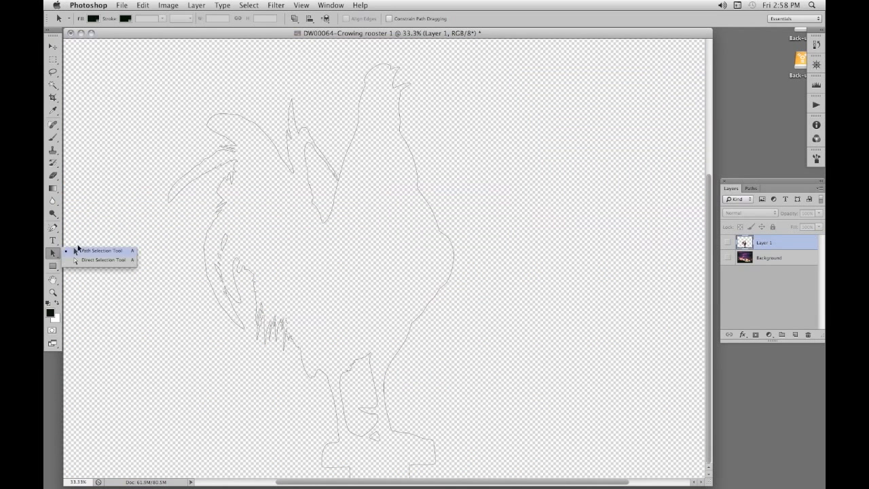
pyautogui.click(213, 223)
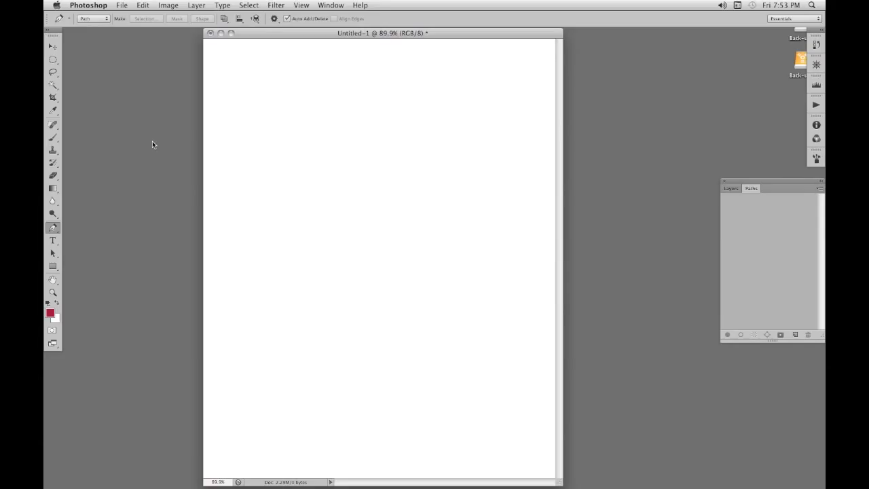
# - Draw a closed six-sided path in the upper half of the blank canvas with the Pen tool
pyautogui.click(308, 125)
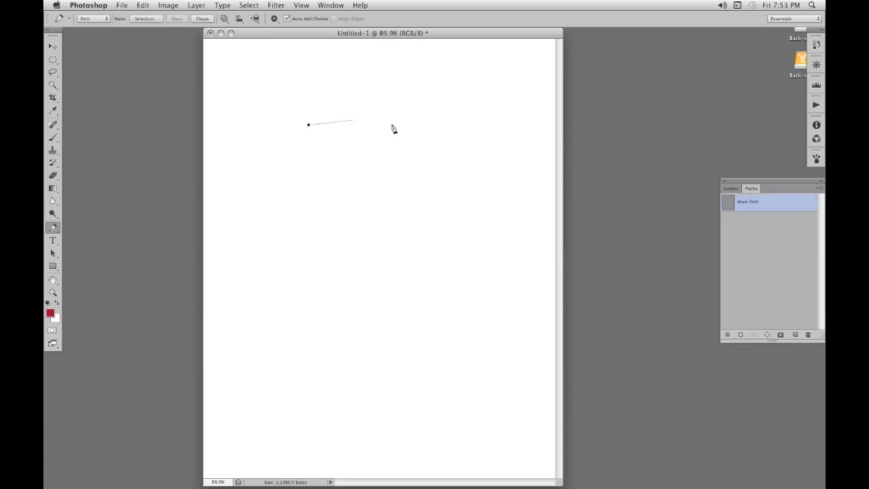
pyautogui.click(395, 126)
pyautogui.click(426, 199)
pyautogui.click(333, 240)
pyautogui.click(276, 222)
pyautogui.click(268, 176)
pyautogui.click(309, 125)
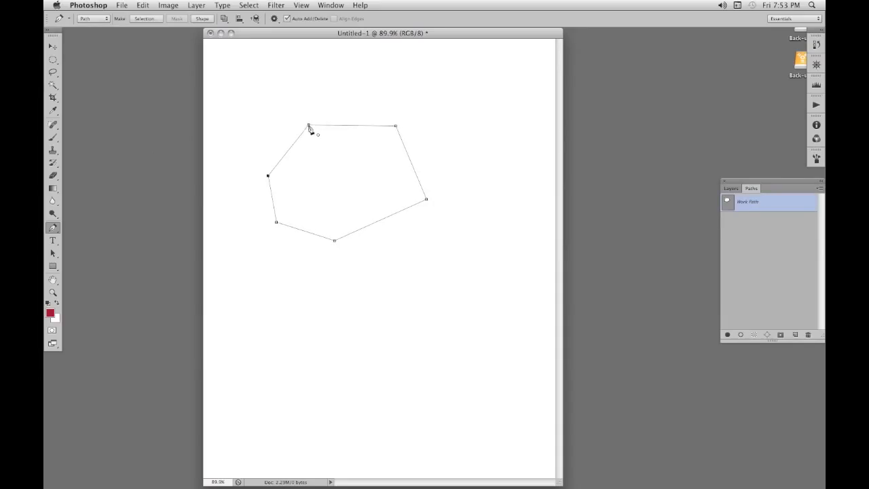
# - Draw a second closed path with a curved right side, overlapping the lower right of the six-sided path
pyautogui.click(386, 177)
pyautogui.click(458, 192)
pyautogui.moveTo(465, 254); pyautogui.dragTo(389, 316)
pyautogui.click(317, 310)
pyautogui.click(320, 269)
pyautogui.click(353, 211)
pyautogui.click(386, 177)
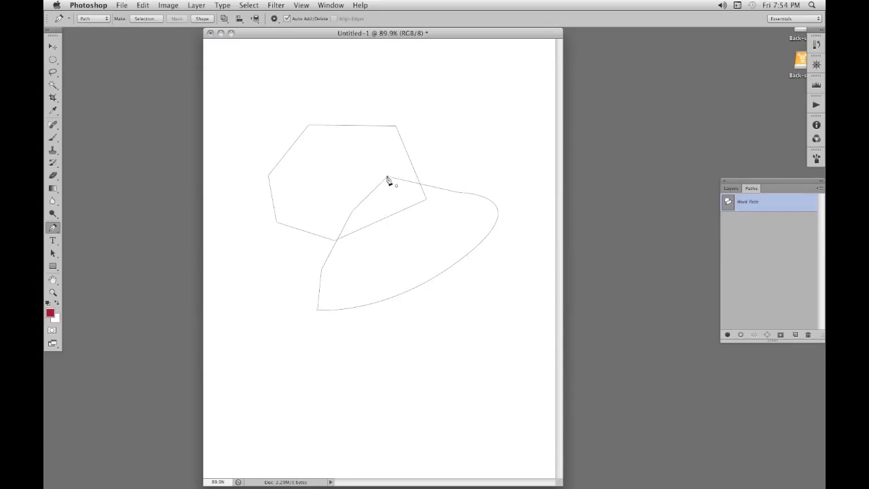
# - Load the two overlapping paths as a selection in Combine Shapes mode, and delete the work path
pyautogui.click(224, 19)
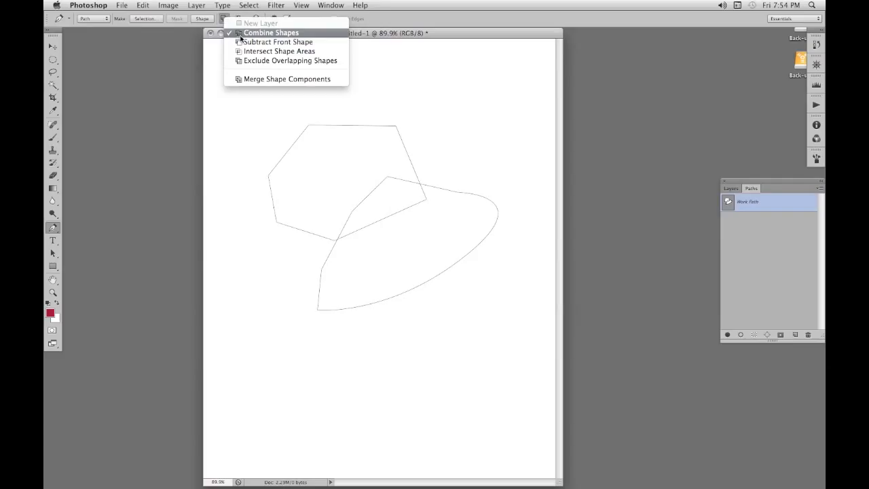
pyautogui.click(223, 19)
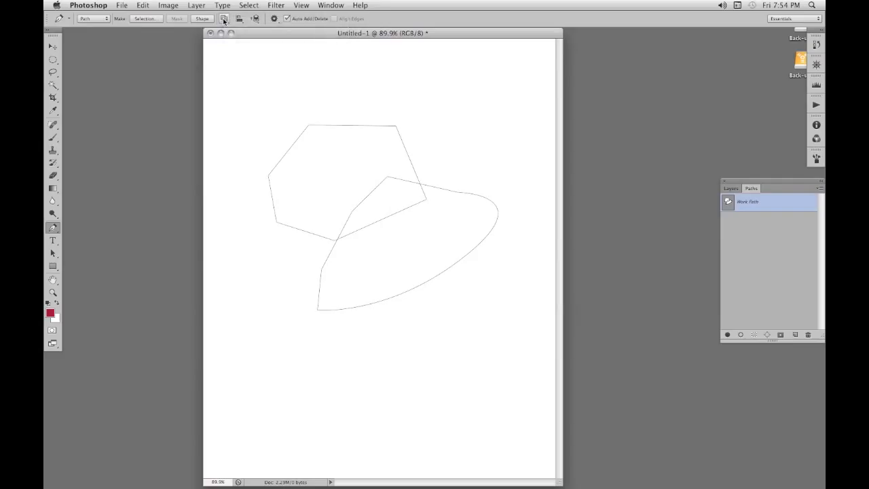
pyautogui.click(752, 335)
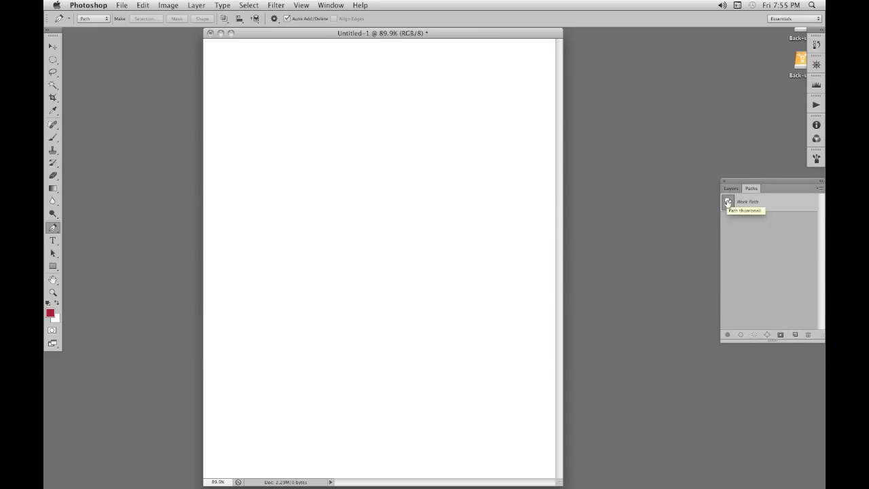
pyautogui.moveTo(727, 202); pyautogui.dragTo(807, 335)
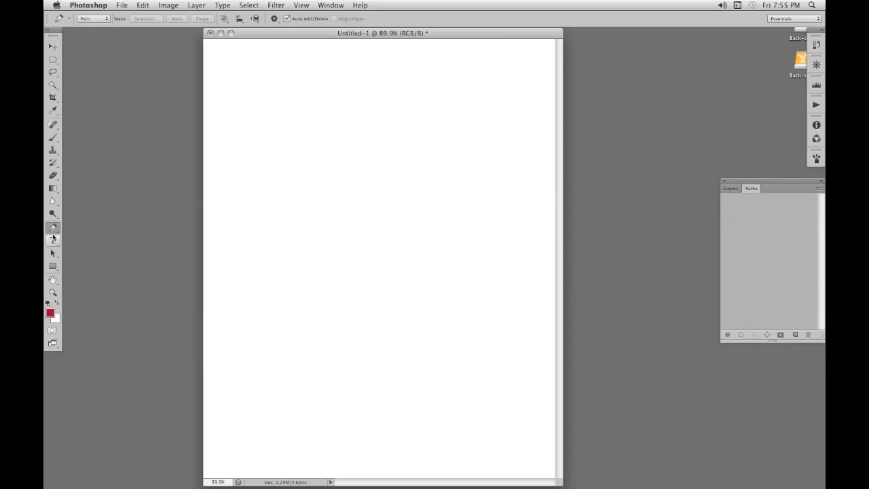
# - Draw a new closed six-sided path in the upper part of the emptied canvas with the Pen tool
pyautogui.click(302, 117)
pyautogui.click(382, 108)
pyautogui.click(437, 171)
pyautogui.click(375, 232)
pyautogui.click(289, 235)
pyautogui.click(268, 183)
pyautogui.click(301, 117)
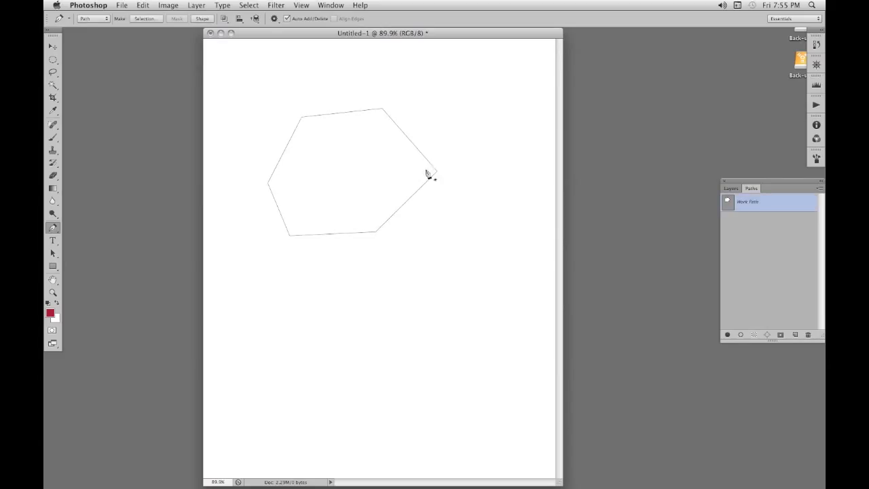
# - Draw a closed path with rounded right and lower sides, overlapping the lower right of the new six-sided path
pyautogui.click(402, 174)
pyautogui.moveTo(486, 211); pyautogui.dragTo(473, 263)
pyautogui.moveTo(413, 320); pyautogui.dragTo(378, 320)
pyautogui.click(333, 264)
pyautogui.click(337, 201)
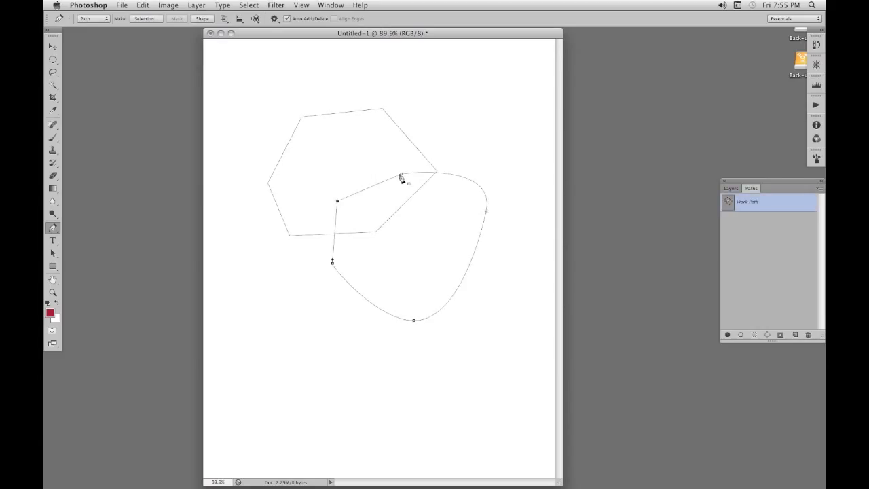
pyautogui.click(401, 174)
# - Set the rounded lower path to Intersect Shape Areas and load the two overlapping paths as a selection
pyautogui.click(53, 254)
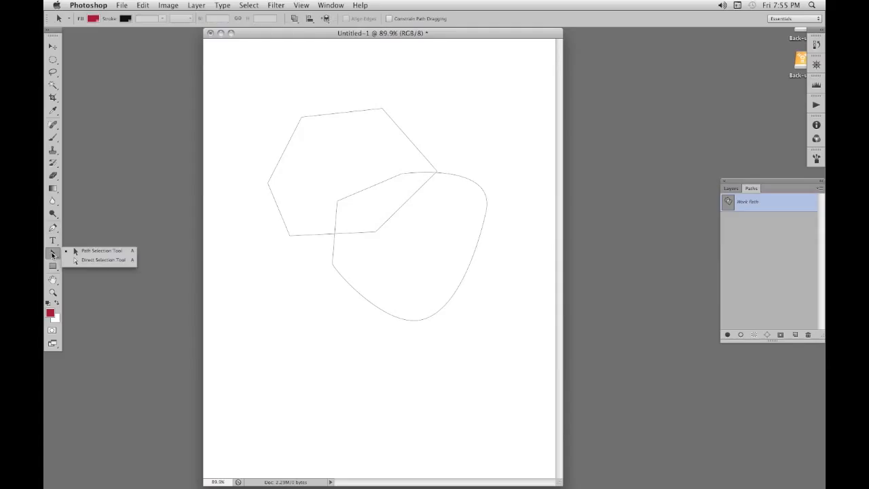
pyautogui.click(357, 294)
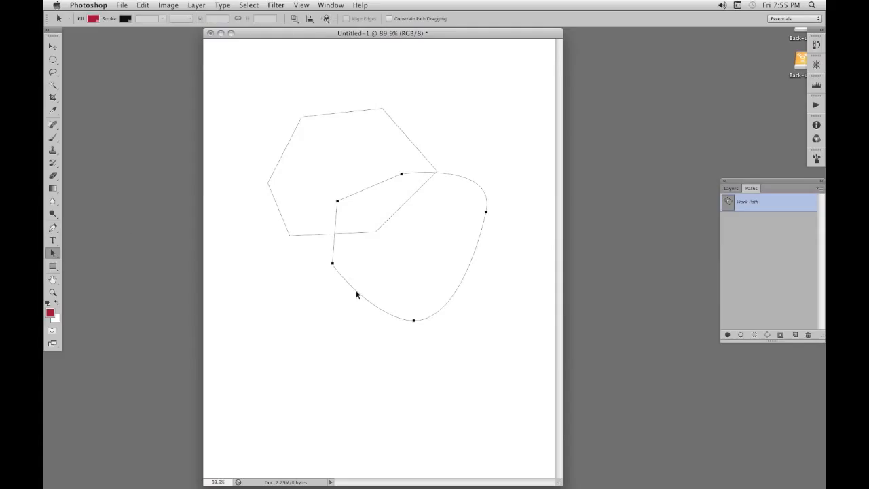
pyautogui.click(294, 20)
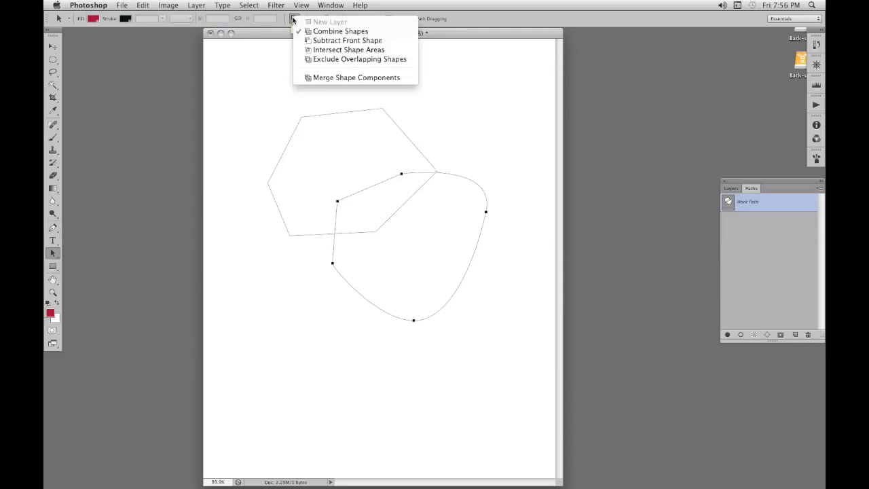
pyautogui.click(311, 50)
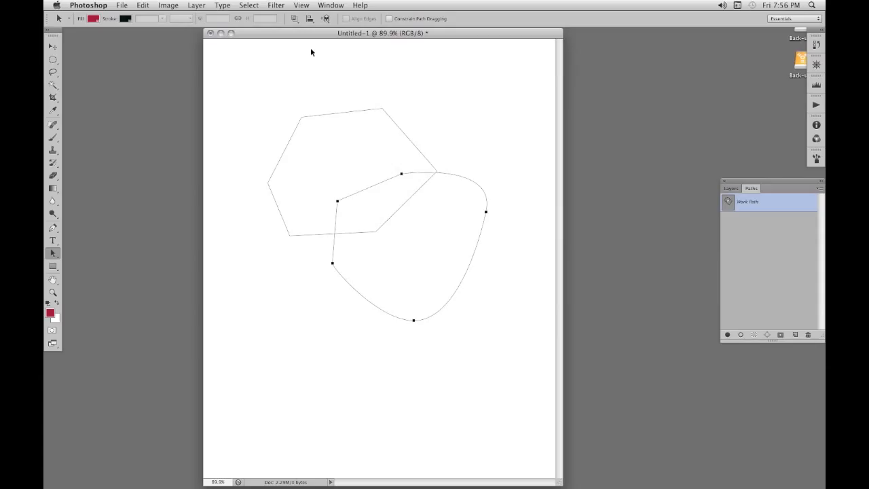
pyautogui.hotkey('ctrl', 'Return')
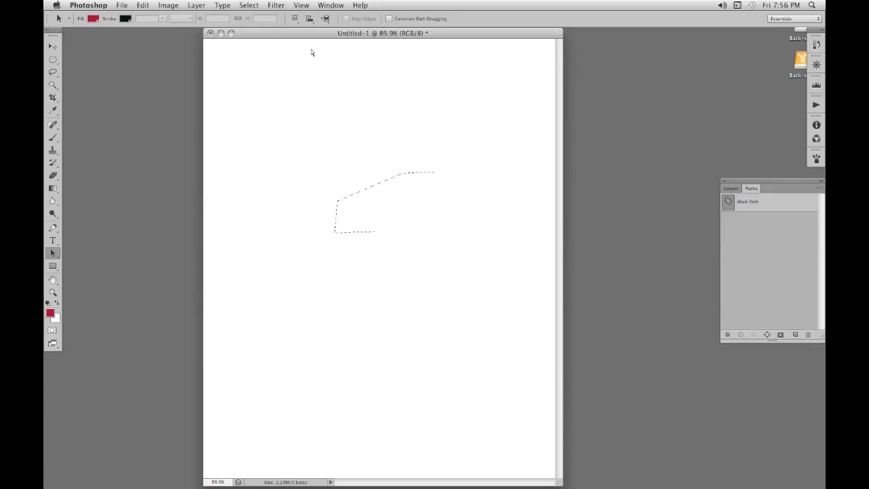
# - Deselect the intersected area and delete the work path to empty the canvas
pyautogui.hotkey('ctrl', 'd')
pyautogui.click(735, 203)
pyautogui.press('Delete')
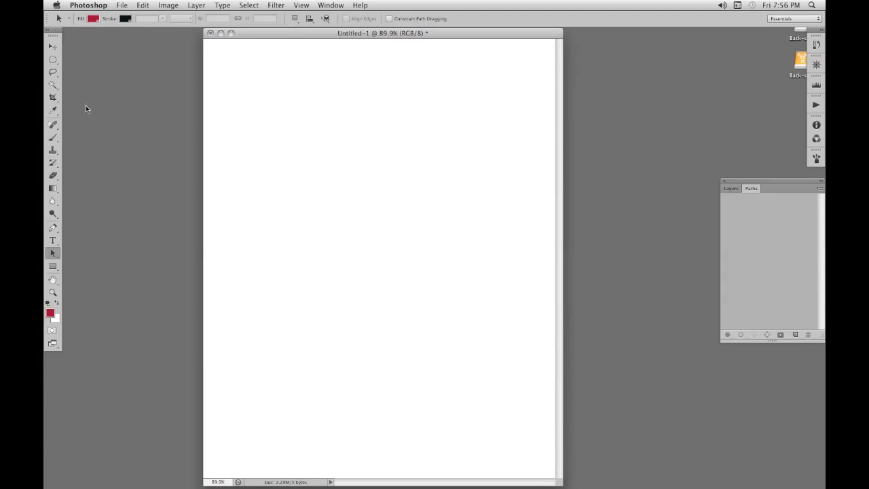
# - Draw a wide elliptical selection in the upper middle of the canvas and convert it to a work path
pyautogui.click(52, 61)
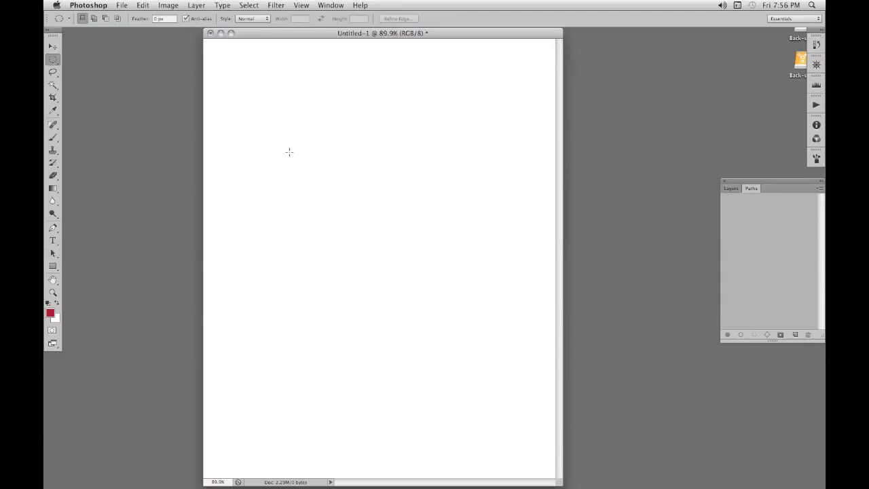
pyautogui.moveTo(286, 151); pyautogui.dragTo(470, 270)
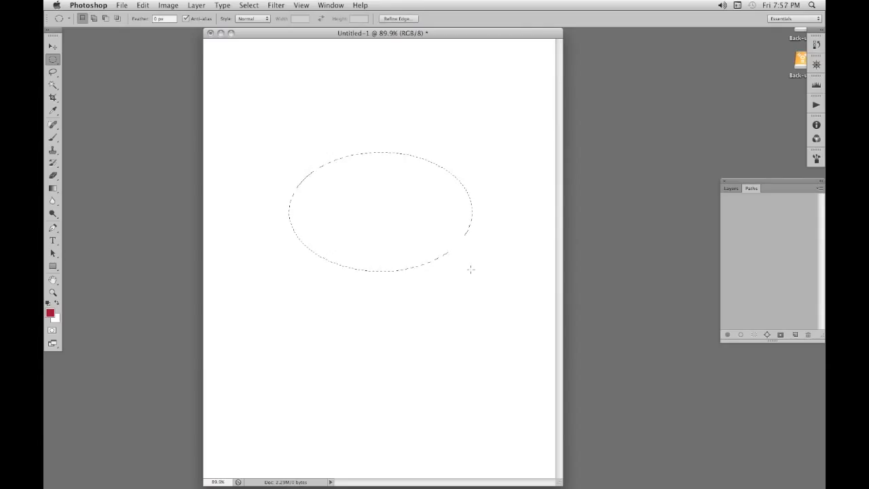
pyautogui.click(766, 334)
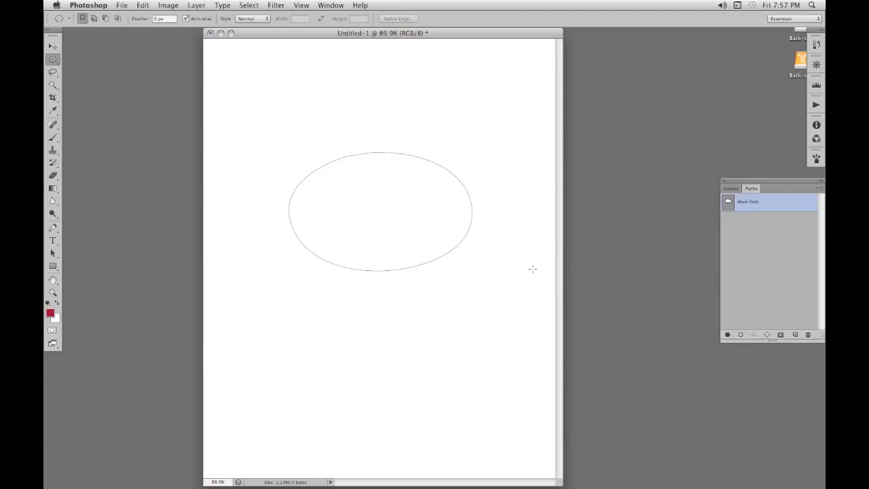
# - Draw a closed curved tail with the Pen tool, from the ellipse's right edge down to a sharp point below and back inside the ellipse
pyautogui.click(53, 227)
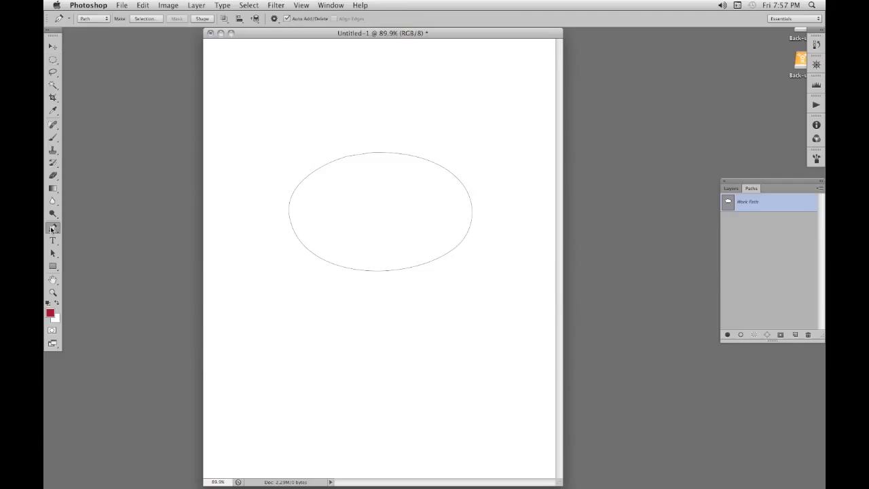
pyautogui.click(472, 210)
pyautogui.moveTo(389, 358); pyautogui.dragTo(313, 391)
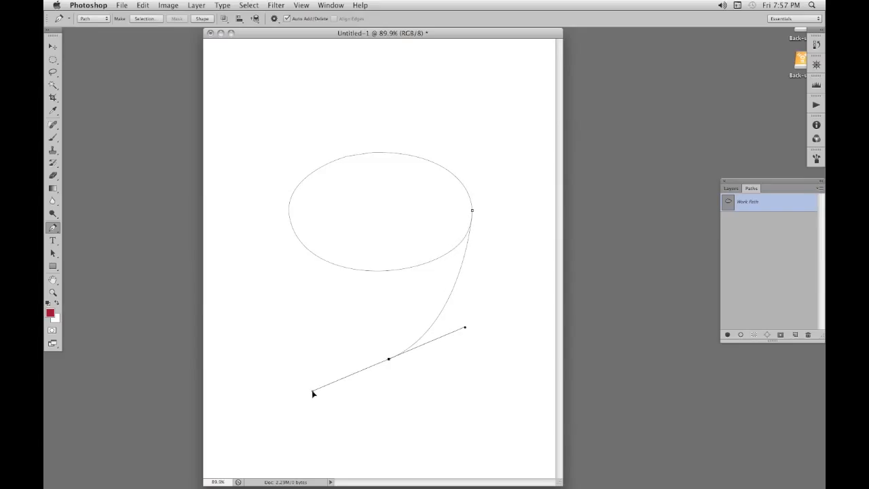
pyautogui.click(388, 359)
pyautogui.moveTo(414, 224); pyautogui.dragTo(387, 190)
pyautogui.click(473, 210)
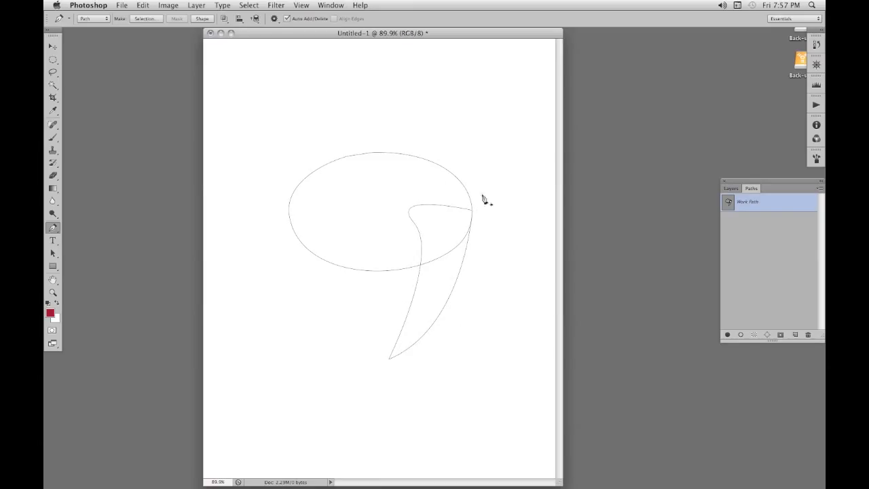
# - Set the tail path to Combine Shapes and load the speech-bubble outline as a selection
pyautogui.click(224, 19)
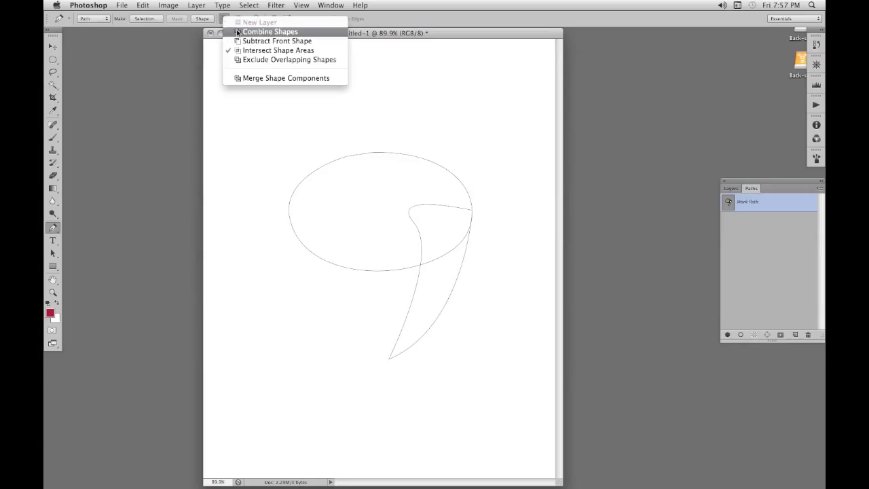
pyautogui.click(237, 31)
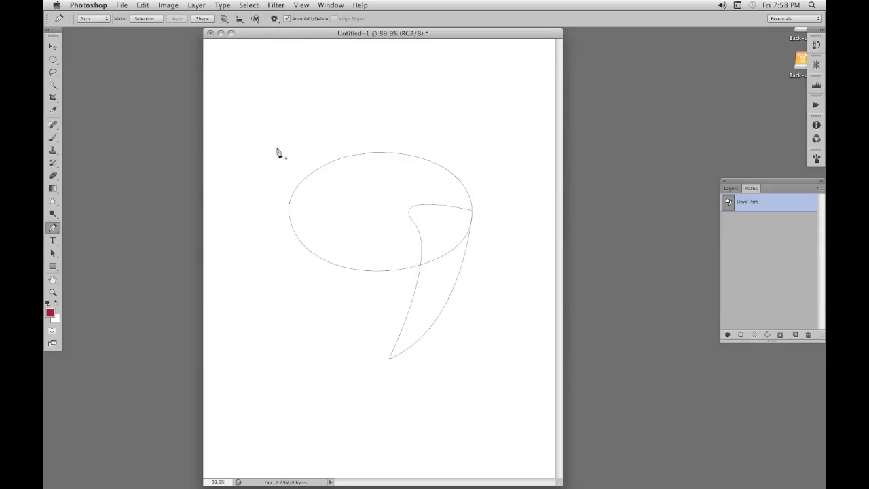
pyautogui.press('super+Return')
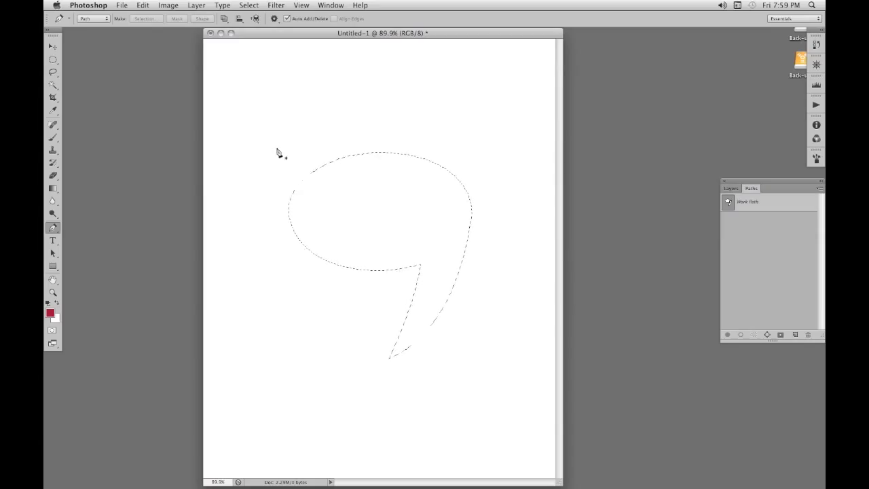
# - Change the foreground color to a light pink and return to the Pen tool
pyautogui.click(50, 313)
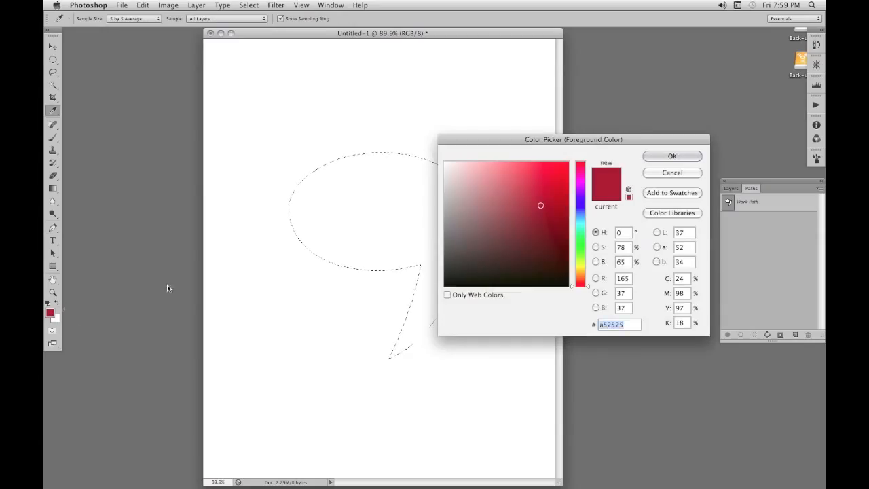
pyautogui.click(497, 175)
pyautogui.click(652, 156)
pyautogui.press('p')
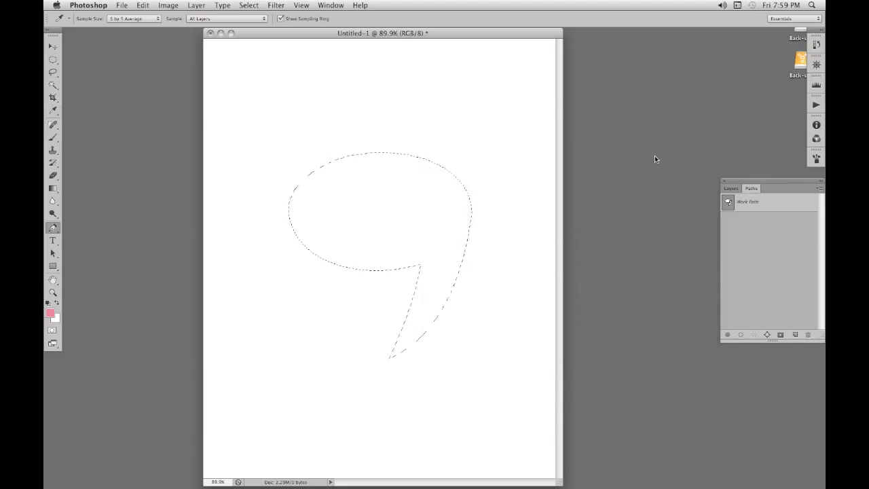